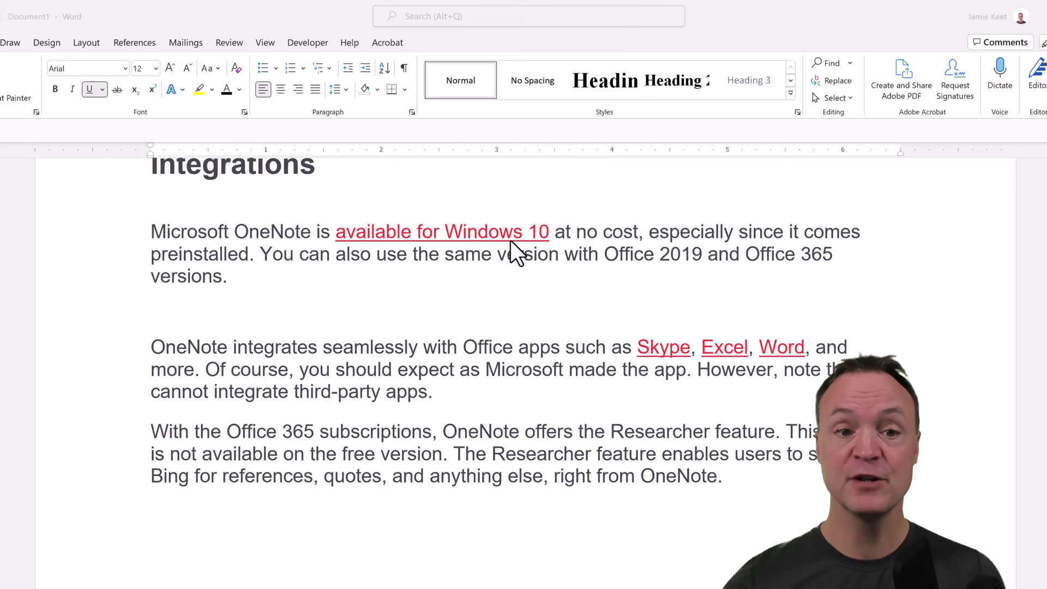
Tick Developer under Main Tabs in Customize the Ribbon and confirm to show the Developer tab.
{"action": "right_click", "coordinate": [486, 227]}
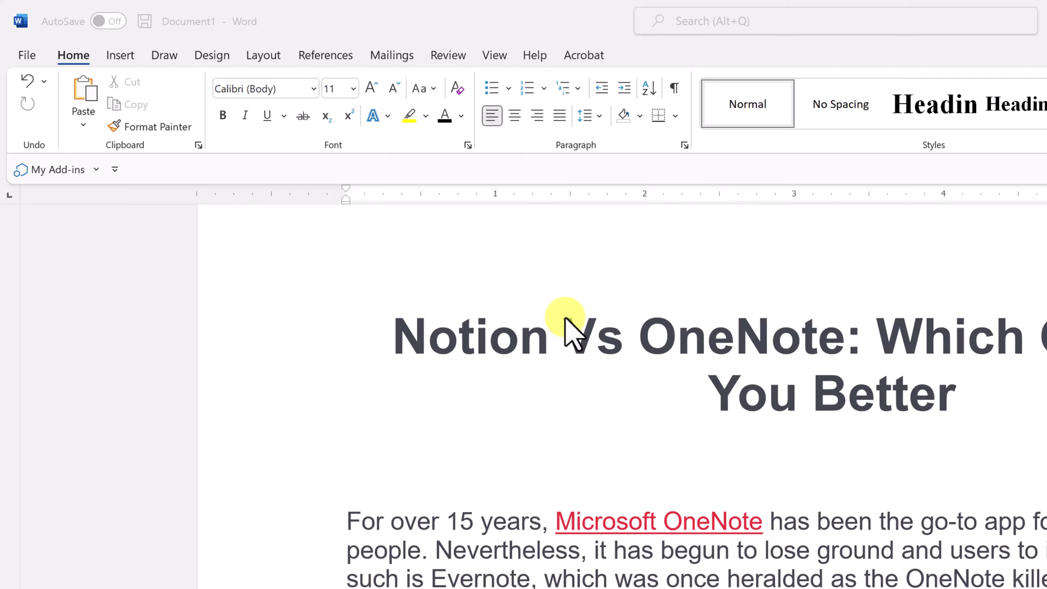
{"action": "right_click", "coordinate": [641, 137]}
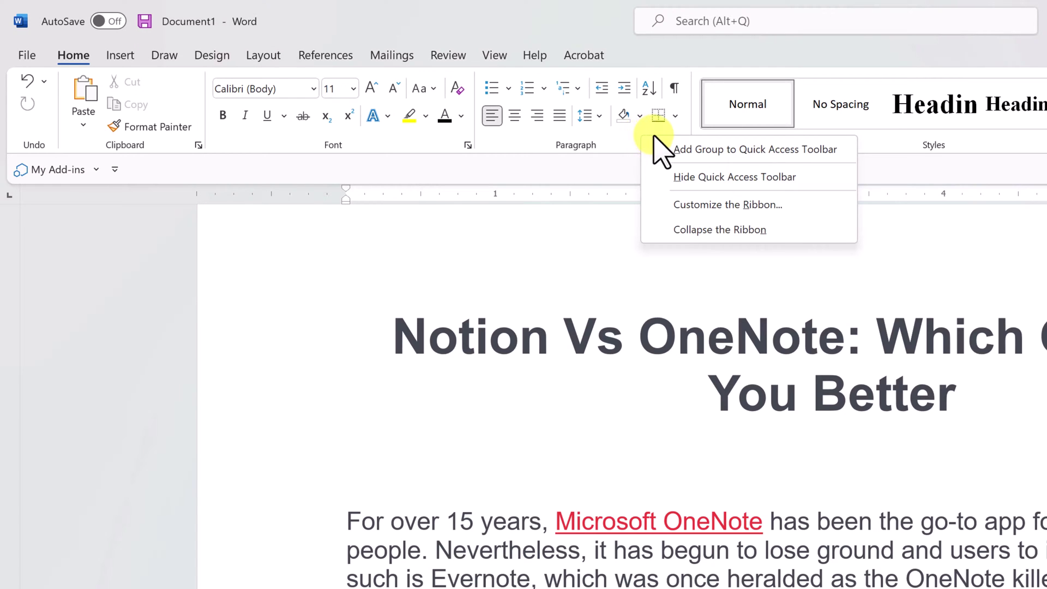
{"action": "left_click", "coordinate": [735, 206]}
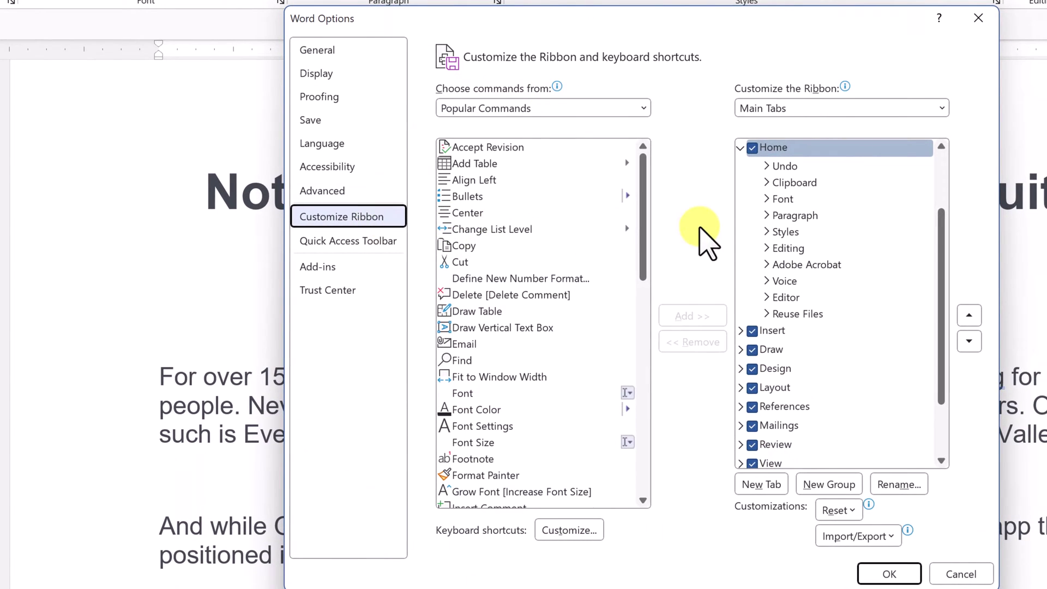
{"action": "scroll", "coordinate": [812, 273], "scroll_direction": "down", "scroll_amount": 2}
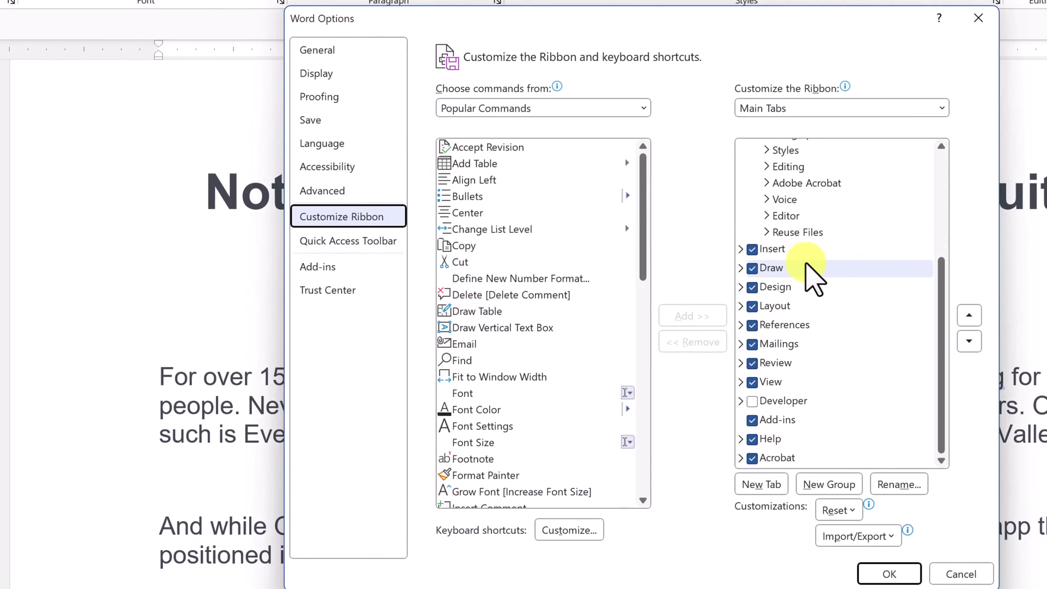
{"action": "left_click", "coordinate": [752, 401]}
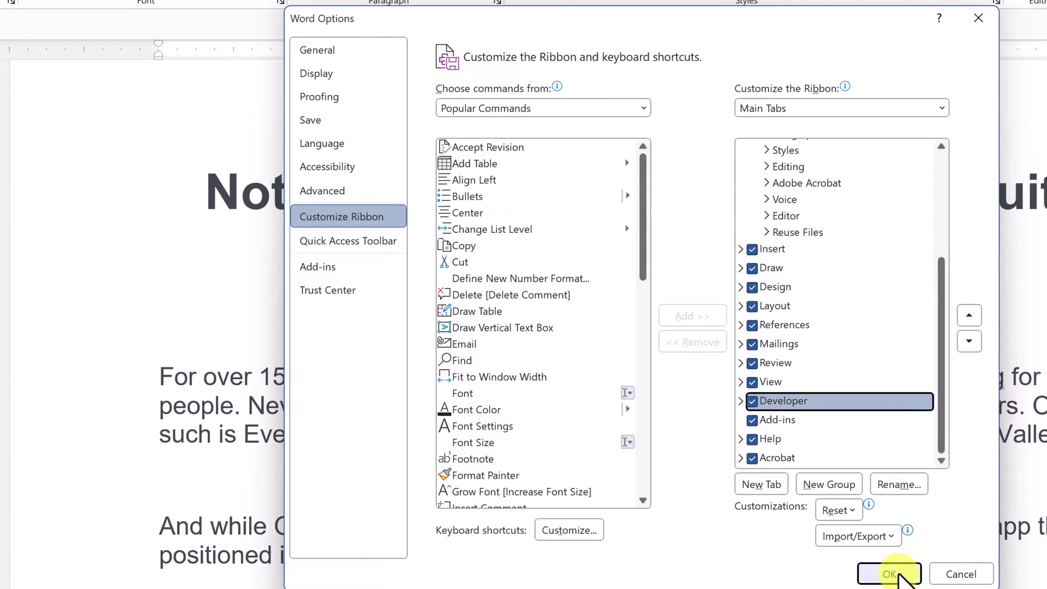
{"action": "left_click", "coordinate": [894, 574]}
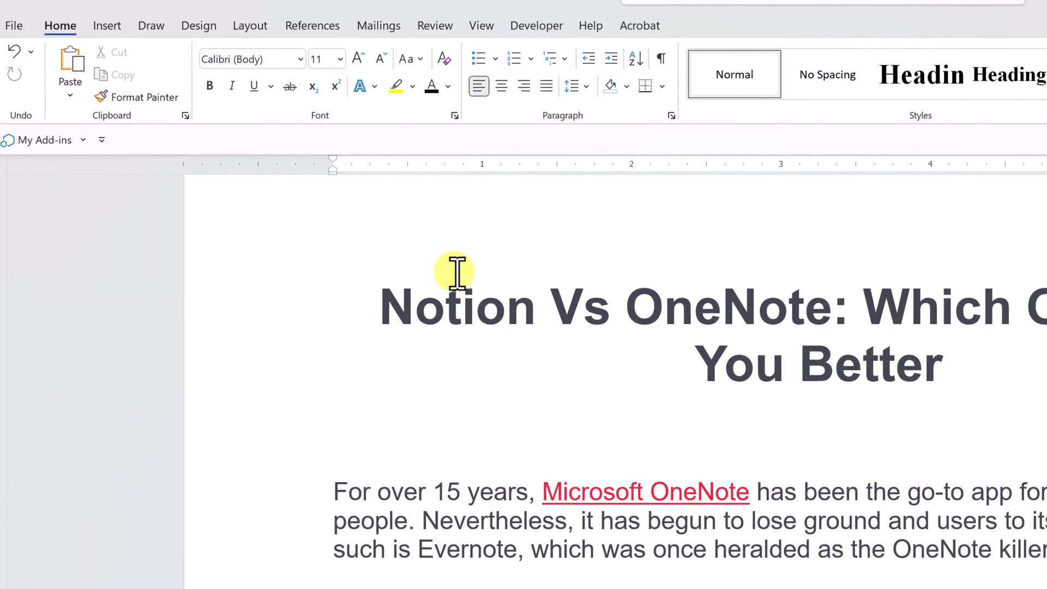
{"action": "left_click", "coordinate": [14, 25]}
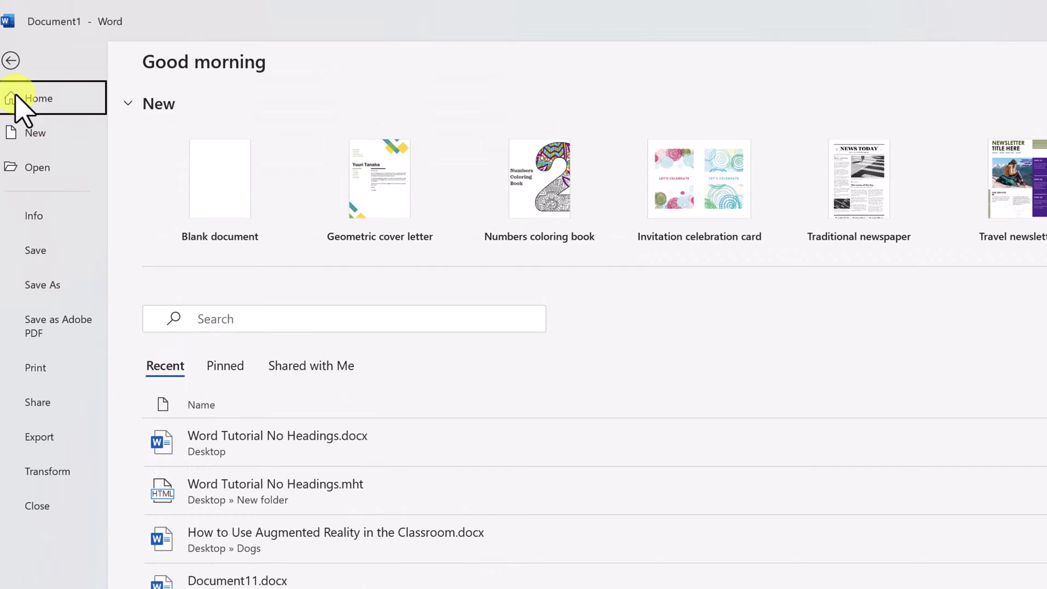
{"action": "left_click", "coordinate": [12, 61]}
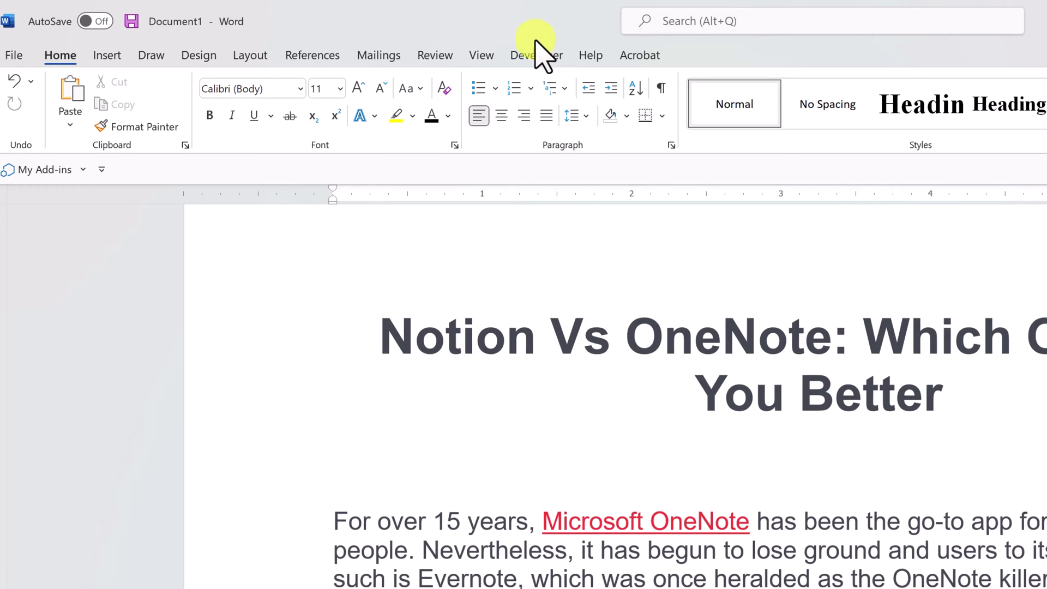
From the Developer tab's Macros list, create a new macro named RemoveLinks.
{"action": "left_click", "coordinate": [547, 73]}
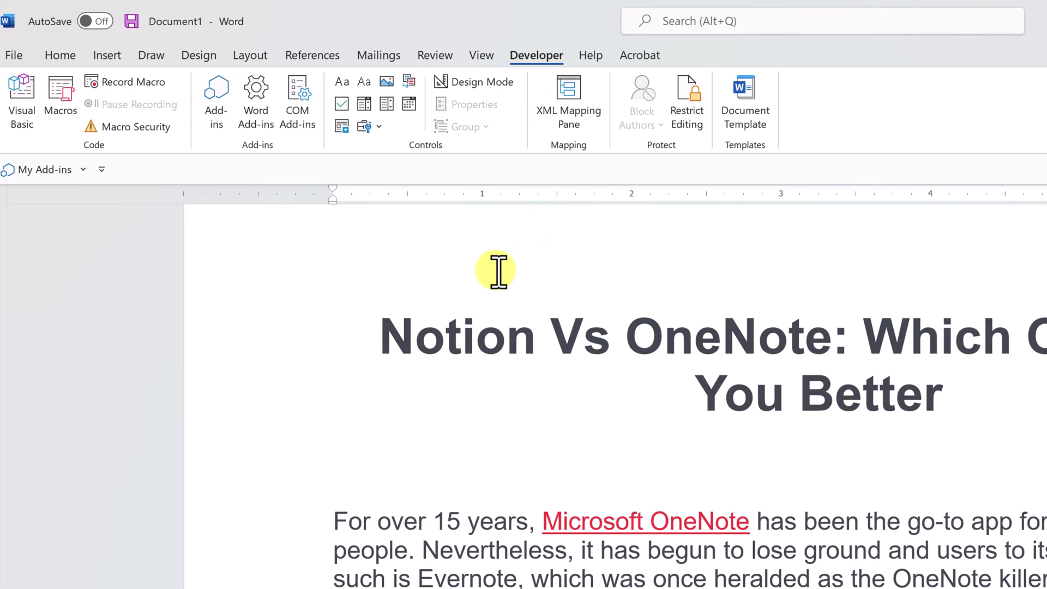
{"action": "left_click", "coordinate": [58, 109]}
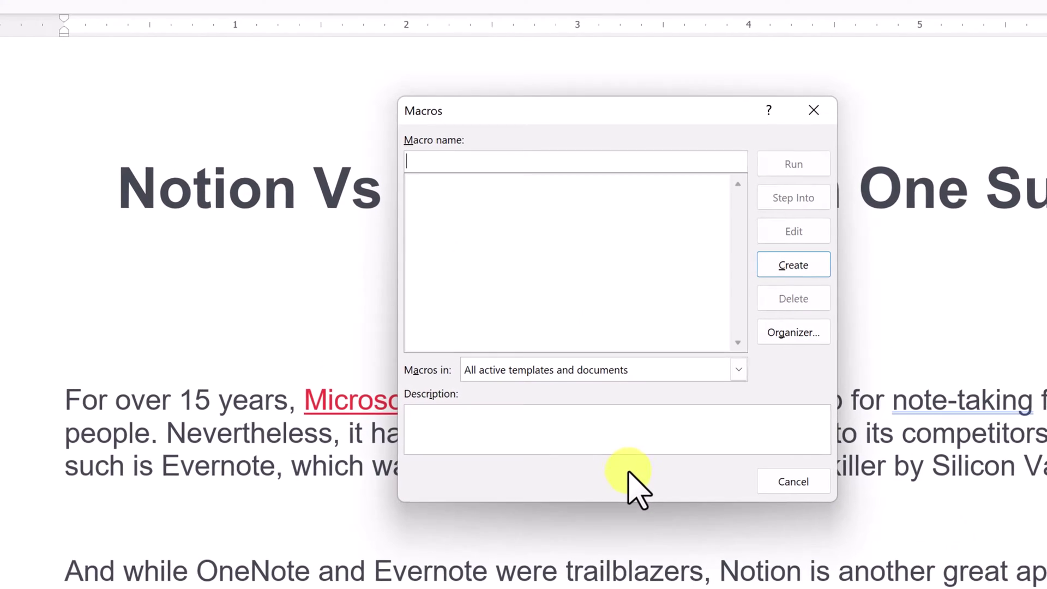
{"action": "type", "text": "Remove"}
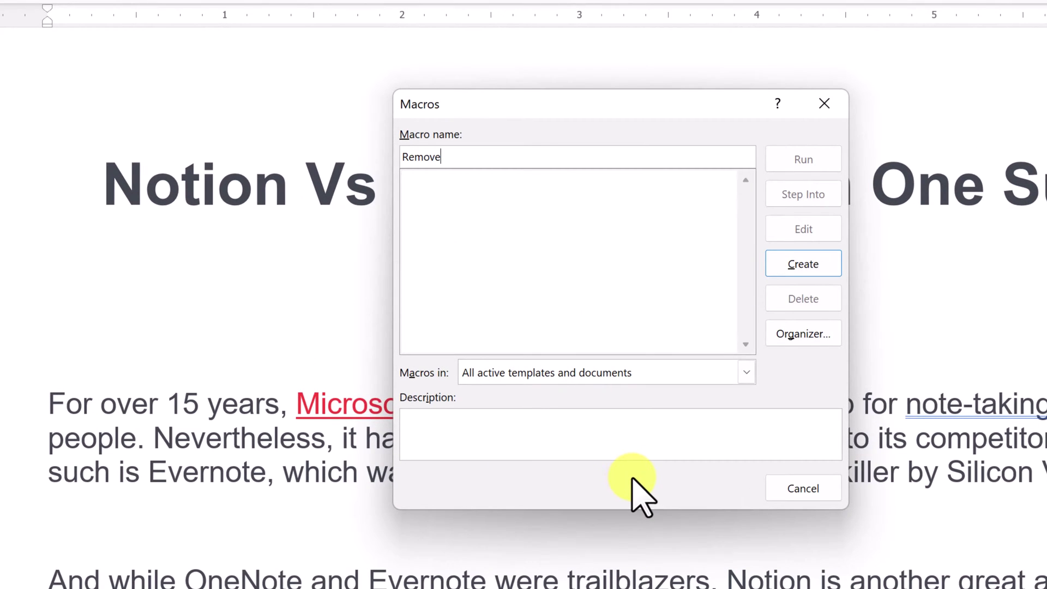
{"action": "type", "text": "Links"}
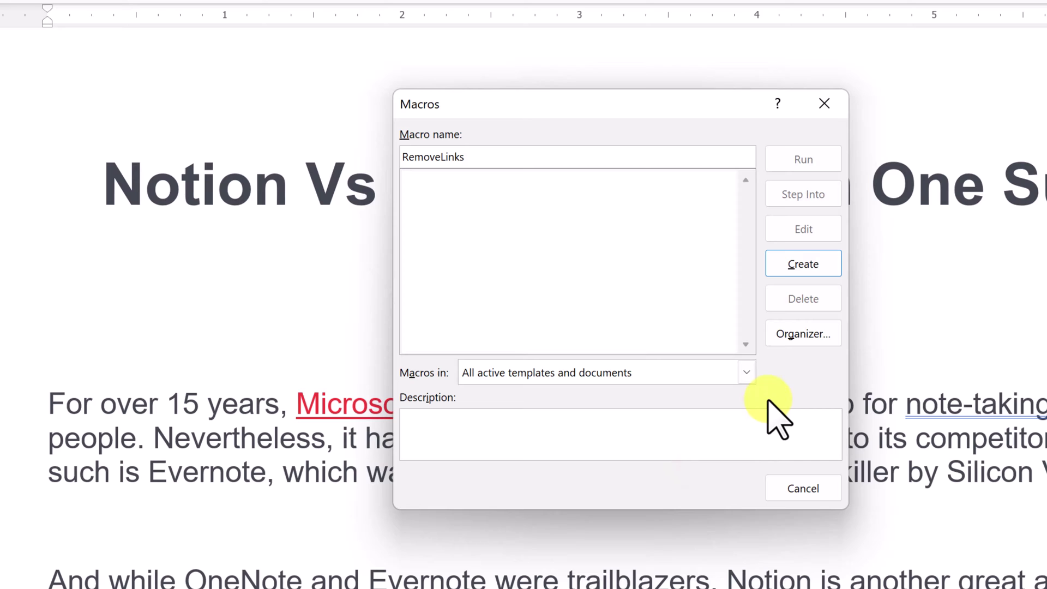
{"action": "left_click", "coordinate": [810, 268]}
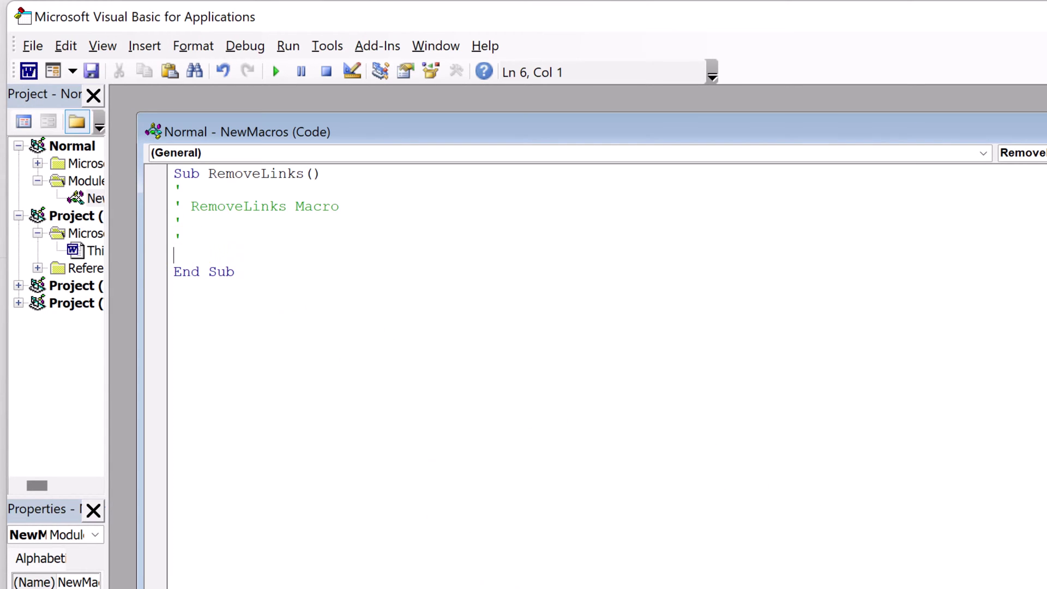
Paste Selection.WholeStory and Selection.Fields.Unlink into the RemoveLinks sub and return to Word.
{"action": "type", "text": "Selection.WholeStory Selection.Fields.Unlink"}
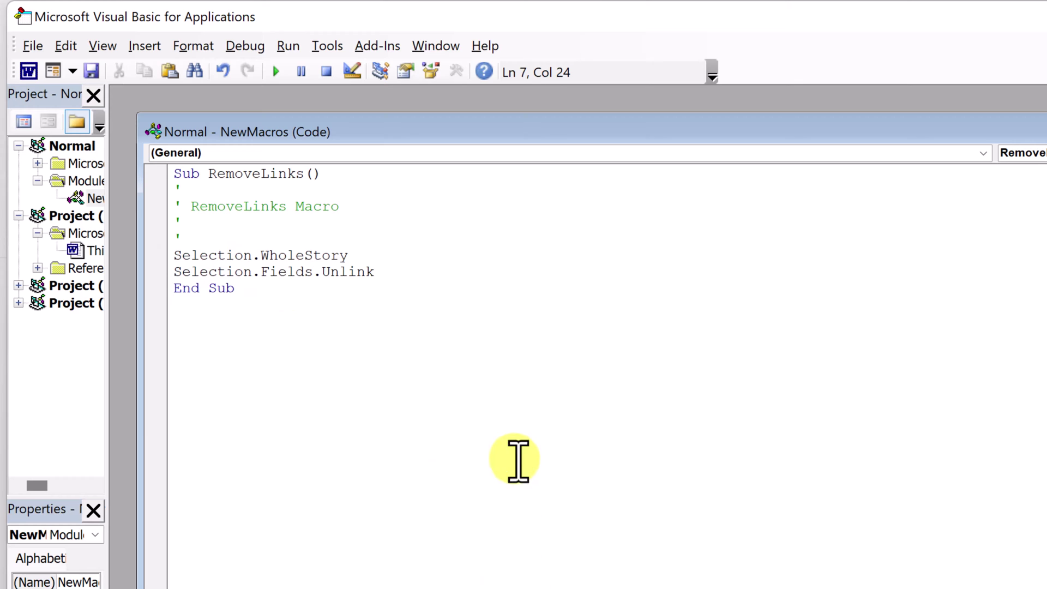
{"action": "key", "text": "Return"}
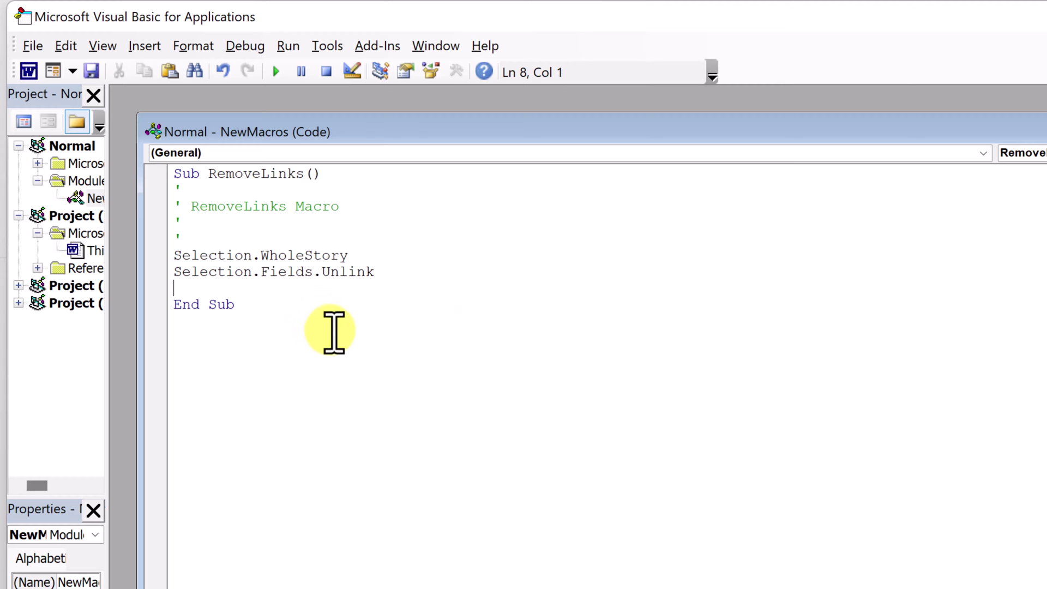
{"action": "left_click", "coordinate": [27, 47]}
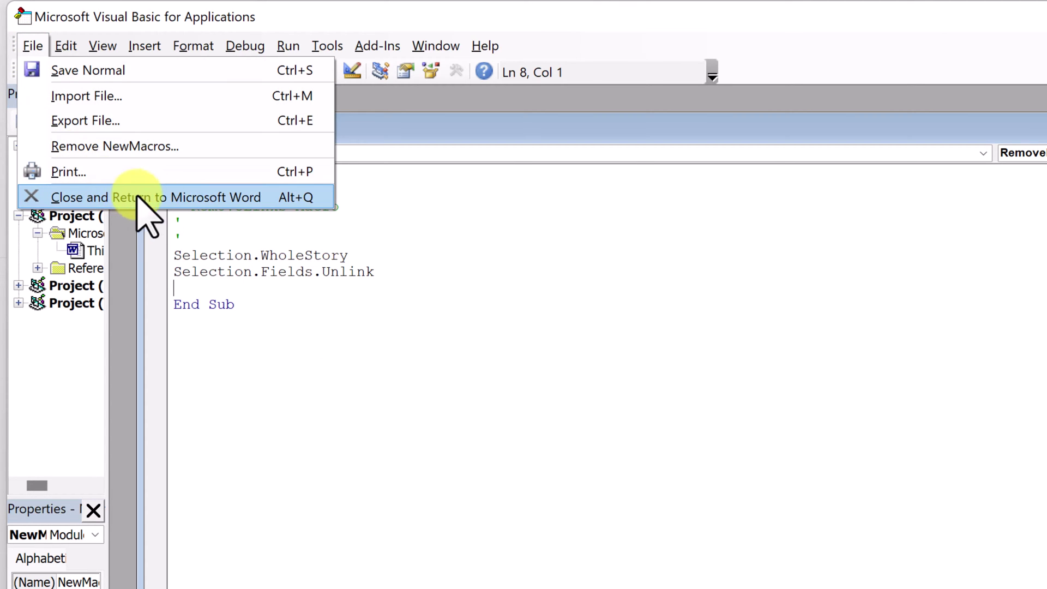
{"action": "left_click", "coordinate": [221, 203]}
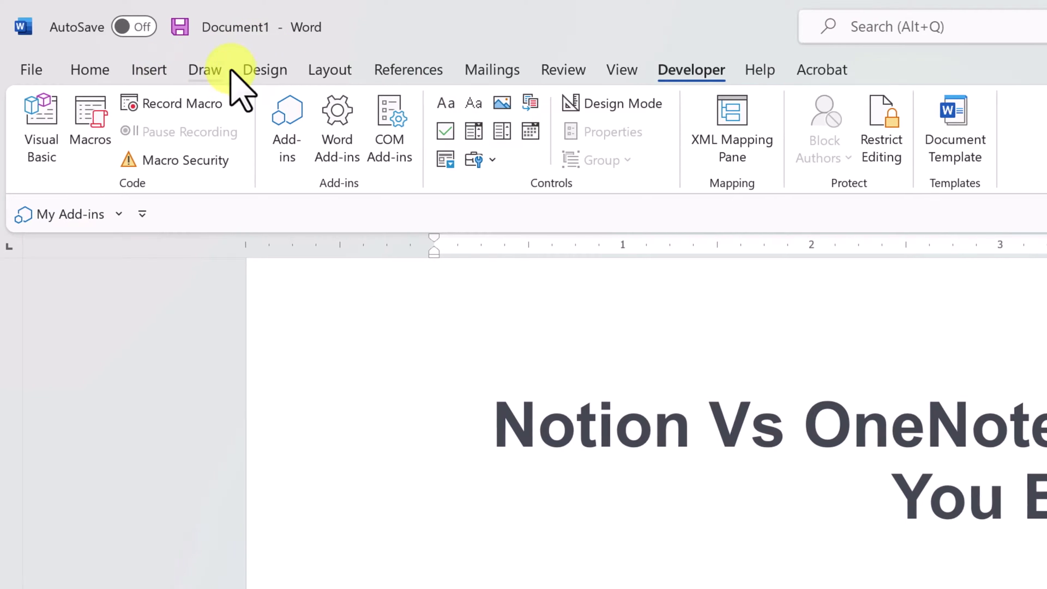
Run the RemoveLinks macro from View > Macros.
{"action": "left_click", "coordinate": [622, 69]}
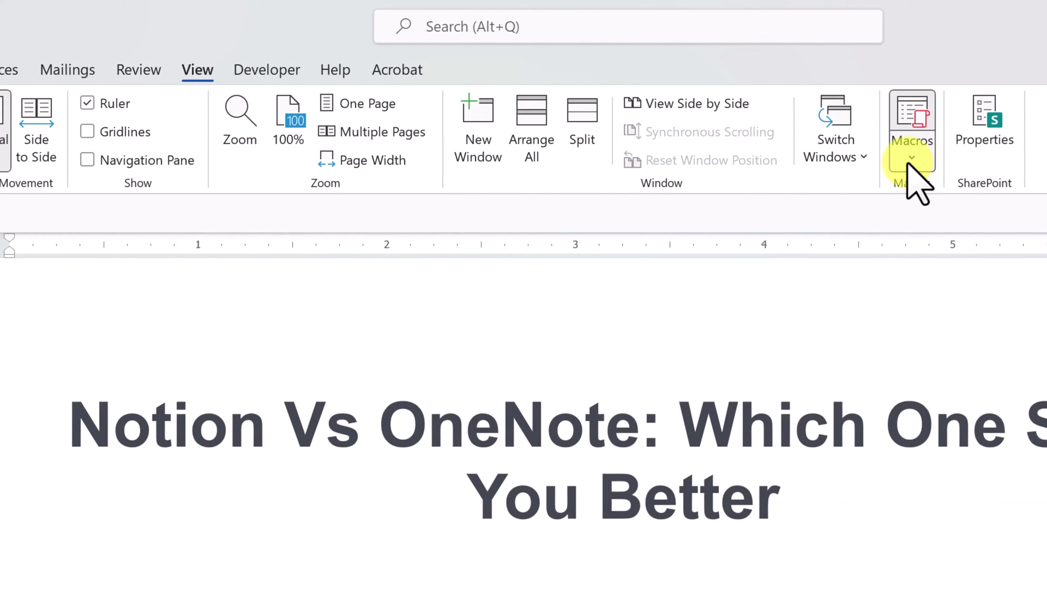
{"action": "left_click", "coordinate": [909, 160]}
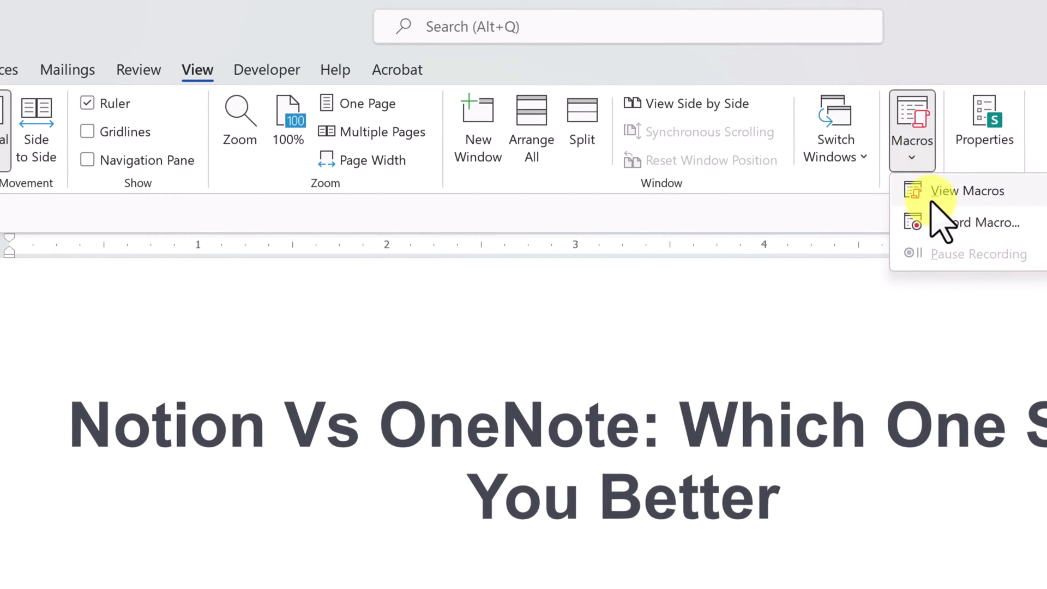
{"action": "left_click", "coordinate": [934, 199]}
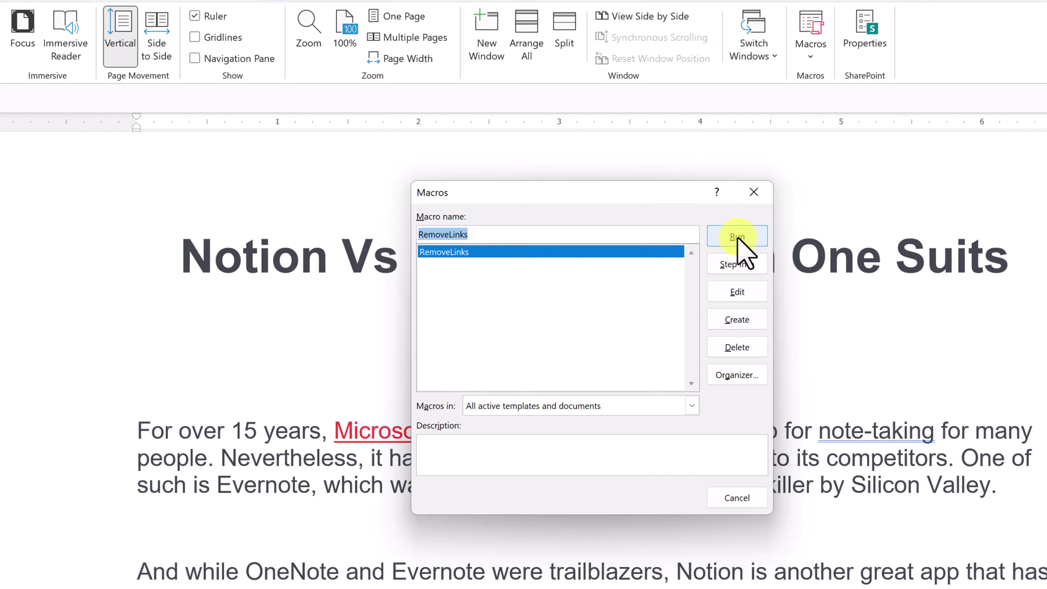
{"action": "left_click", "coordinate": [738, 238]}
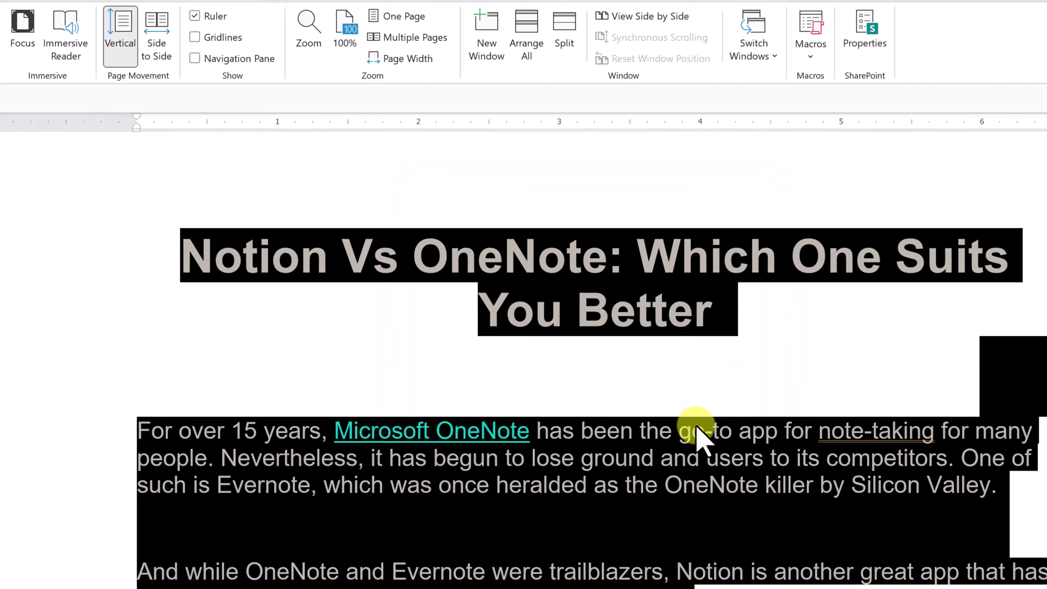
Check whether the Skype link remains, then place the cursor inside the Microsoft OneNote link.
{"action": "left_click", "coordinate": [652, 480]}
{"action": "scroll", "coordinate": [545, 409], "scroll_direction": "down", "scroll_amount": 3}
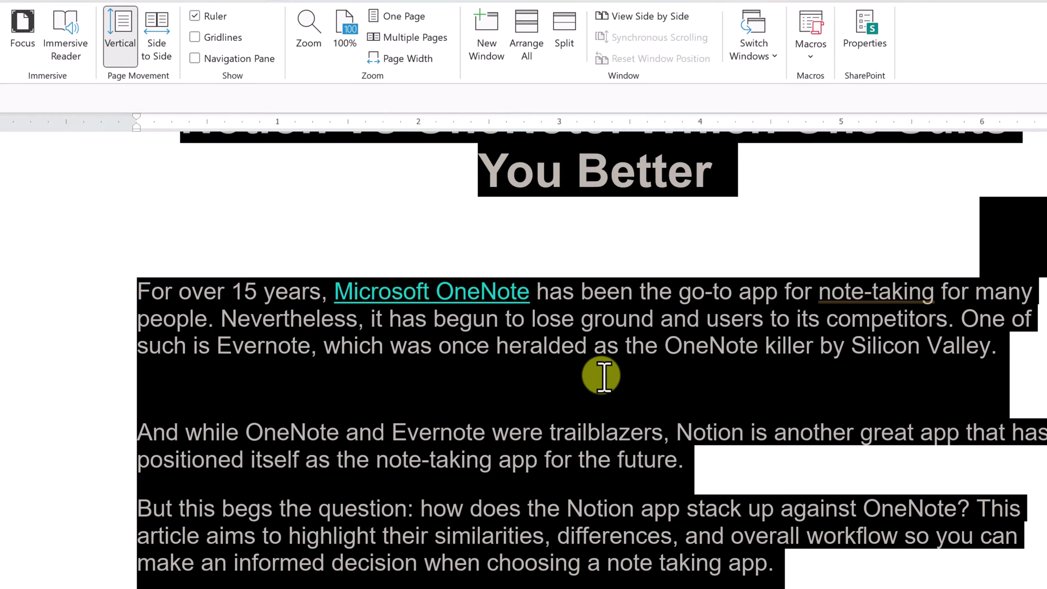
{"action": "key", "text": "ctrl+a"}
{"action": "left_click", "coordinate": [614, 332]}
{"action": "scroll", "coordinate": [613, 330], "scroll_direction": "down", "scroll_amount": 20}
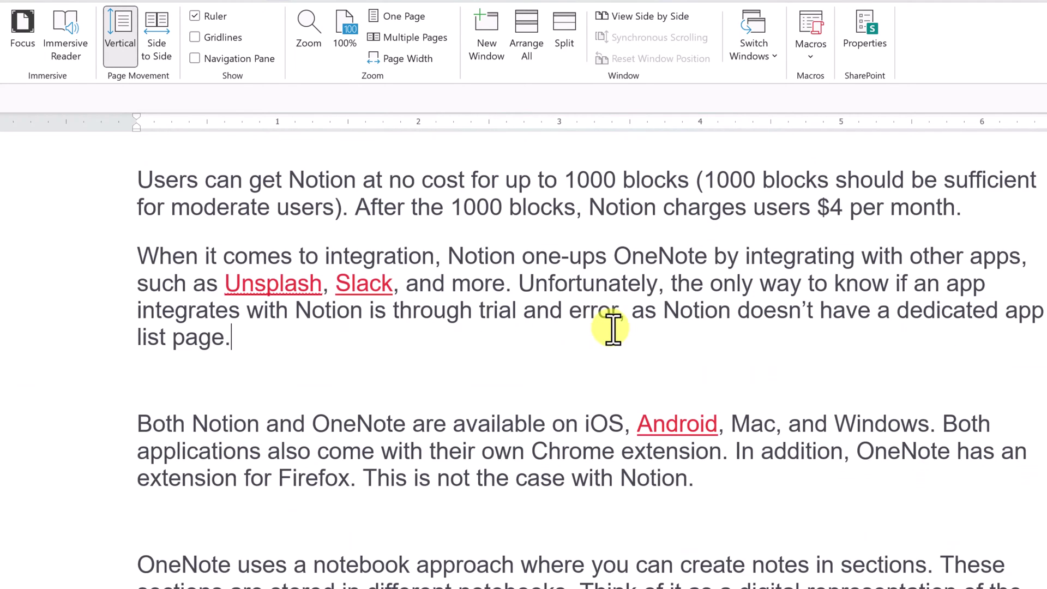
{"action": "scroll", "coordinate": [528, 338], "scroll_direction": "up", "scroll_amount": 10}
{"action": "scroll", "coordinate": [521, 357], "scroll_direction": "up", "scroll_amount": 3}
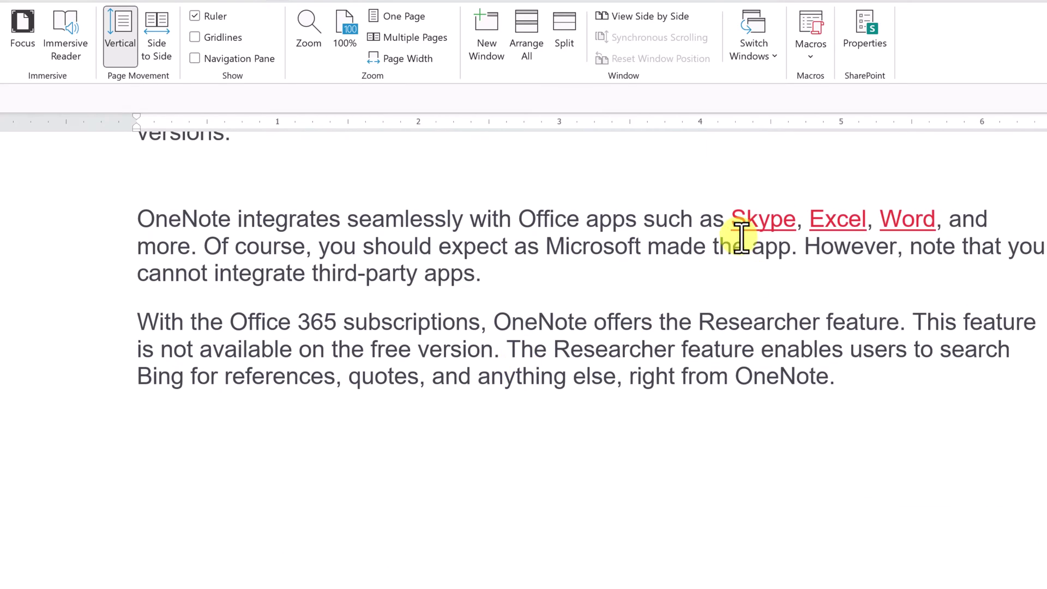
{"action": "left_click", "coordinate": [748, 220]}
{"action": "scroll", "coordinate": [612, 274], "scroll_direction": "up", "scroll_amount": 1}
{"action": "scroll", "coordinate": [612, 274], "scroll_direction": "up", "scroll_amount": 6}
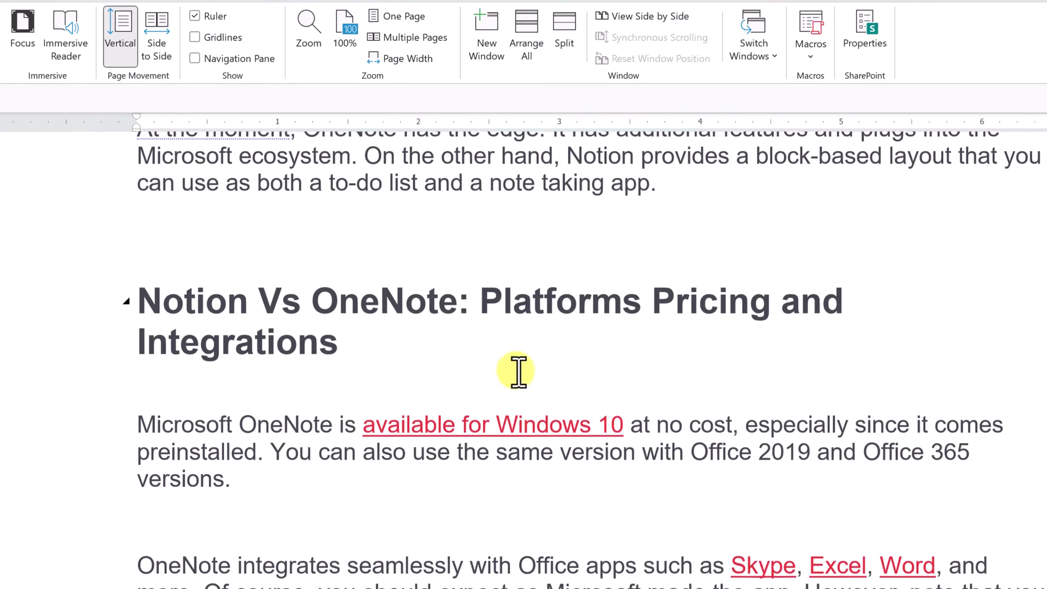
{"action": "scroll", "coordinate": [513, 432], "scroll_direction": "up", "scroll_amount": 9}
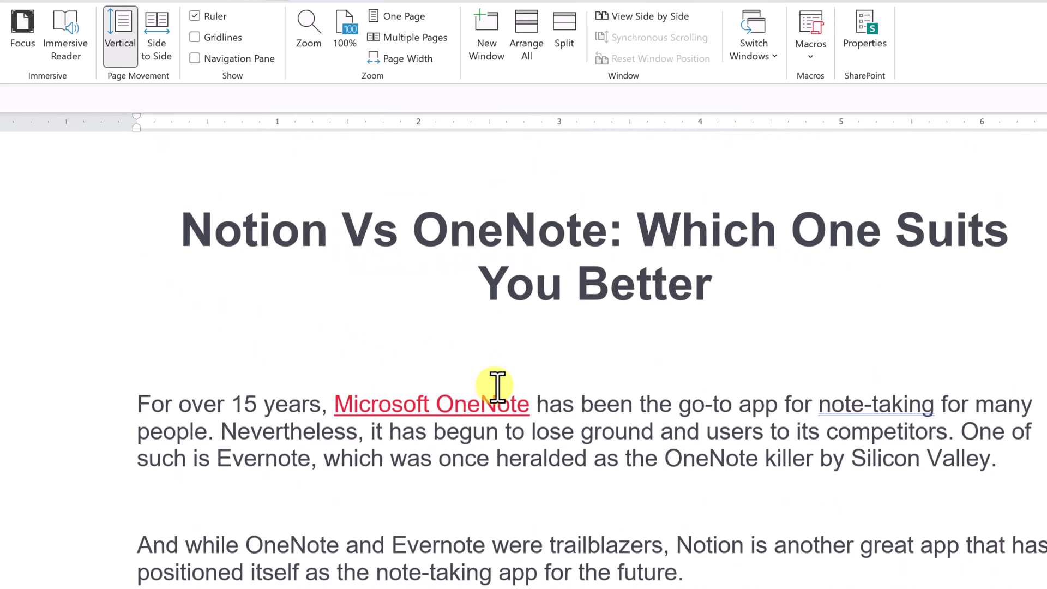
{"action": "left_click", "coordinate": [479, 469]}
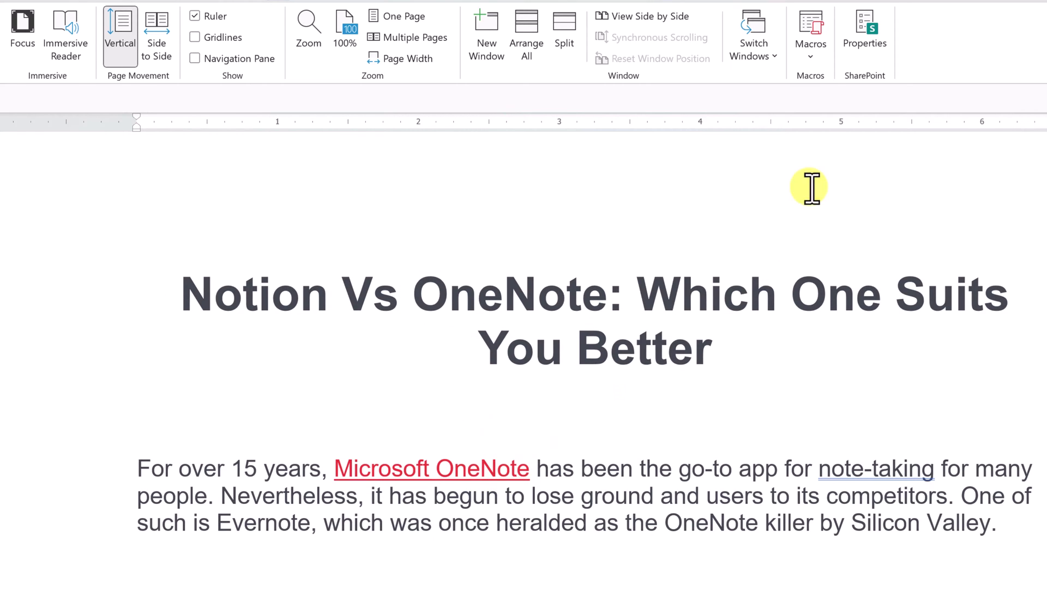
Run RemoveLinks from View > Macros, then deselect and scroll through to inspect the former links.
{"action": "left_click", "coordinate": [811, 53]}
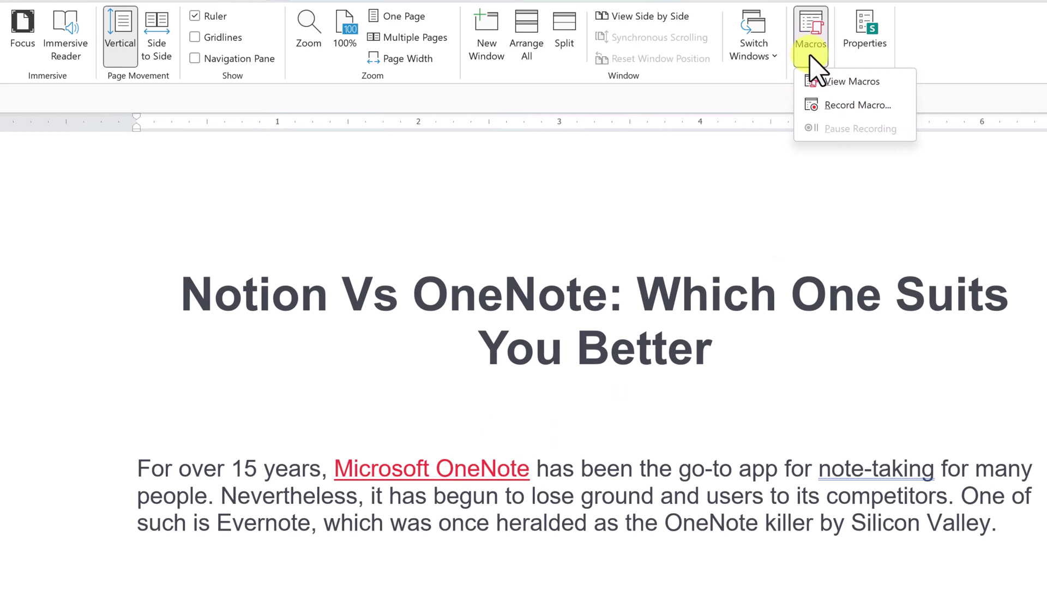
{"action": "left_click", "coordinate": [840, 82]}
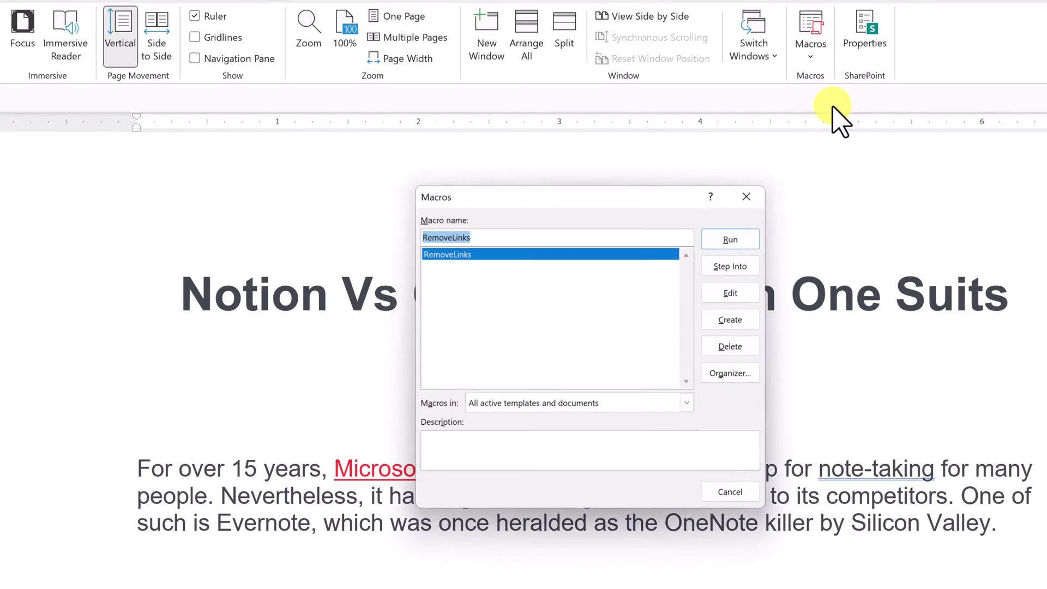
{"action": "left_click", "coordinate": [752, 238]}
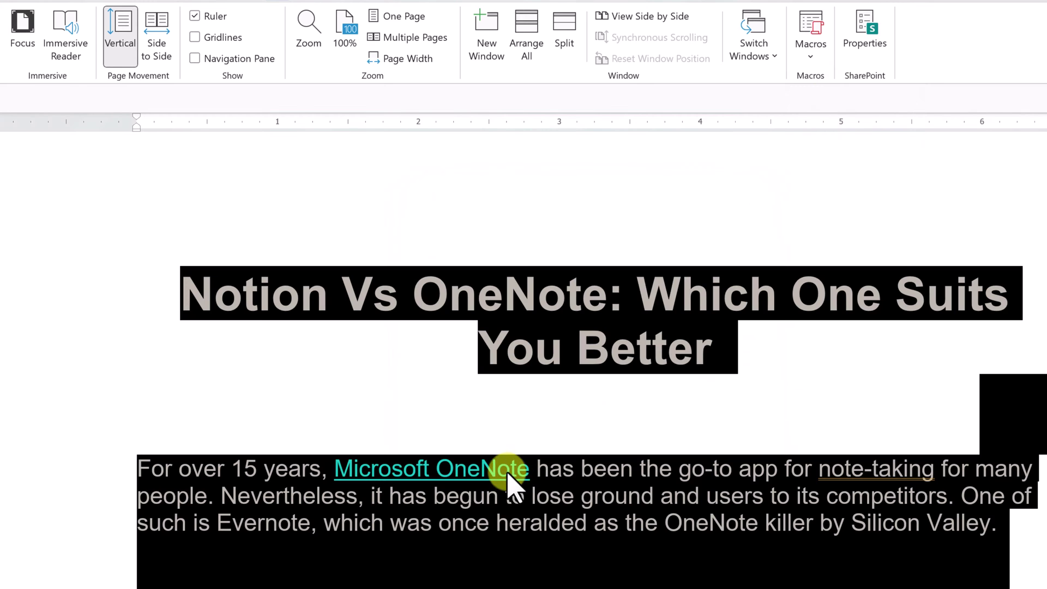
{"action": "left_click", "coordinate": [525, 496]}
{"action": "scroll", "coordinate": [501, 477], "scroll_direction": "down", "scroll_amount": 7}
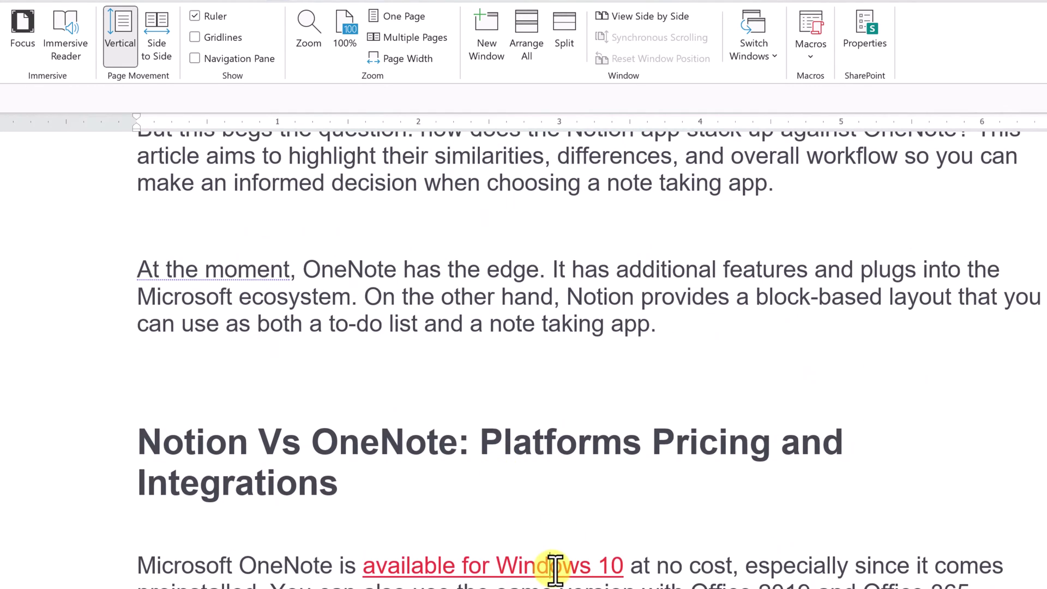
{"action": "scroll", "coordinate": [767, 575], "scroll_direction": "down", "scroll_amount": 2}
{"action": "scroll", "coordinate": [713, 486], "scroll_direction": "up", "scroll_amount": 6}
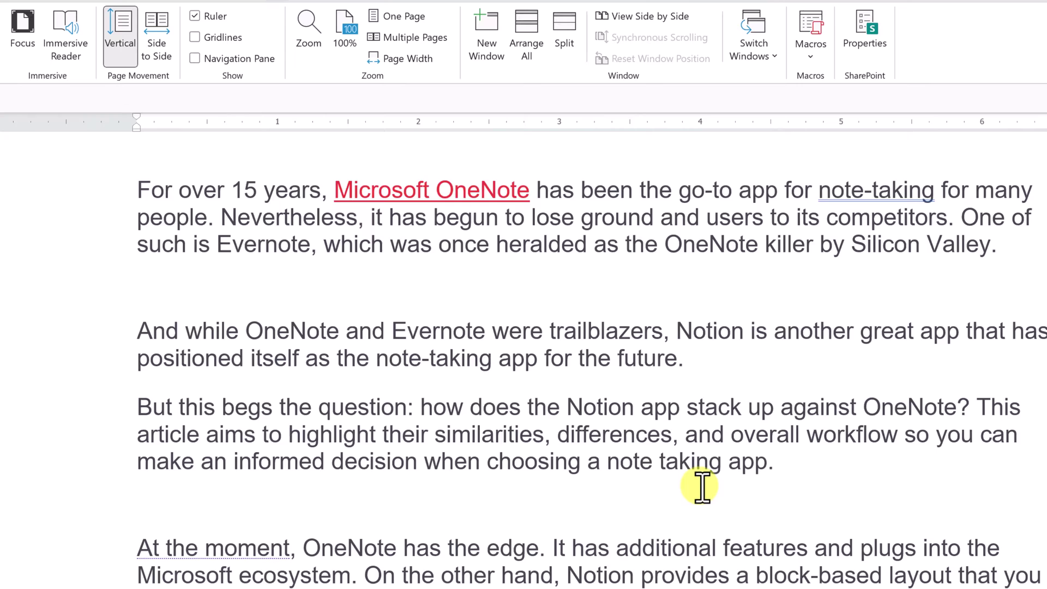
{"action": "scroll", "coordinate": [702, 487], "scroll_direction": "up", "scroll_amount": 4}
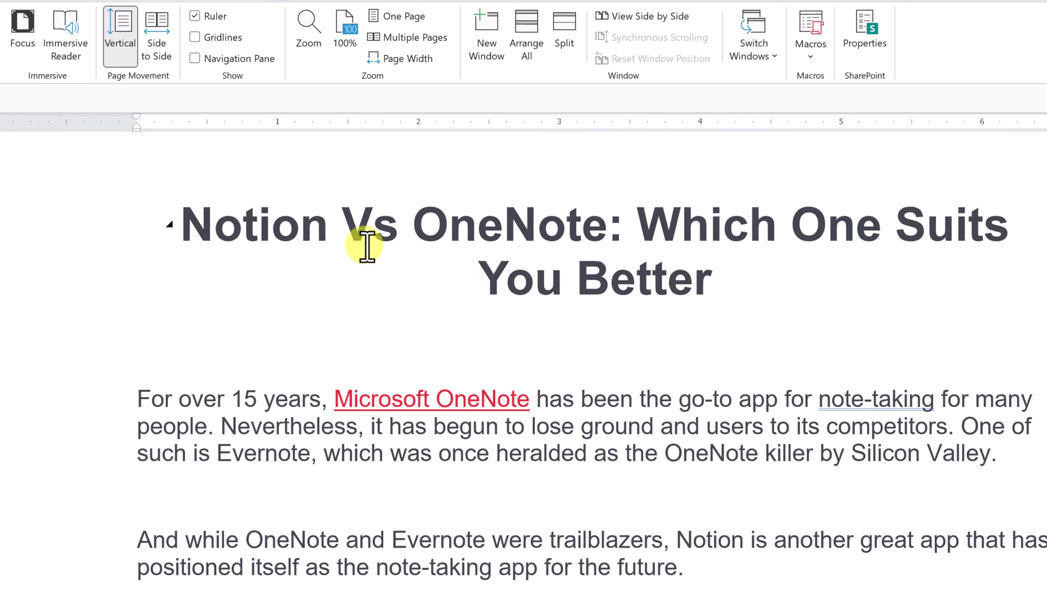
Assign Alt+Ctrl+Shift+R to the RemoveLinks macro in the keyboard shortcut settings.
{"action": "right_click", "coordinate": [443, 73]}
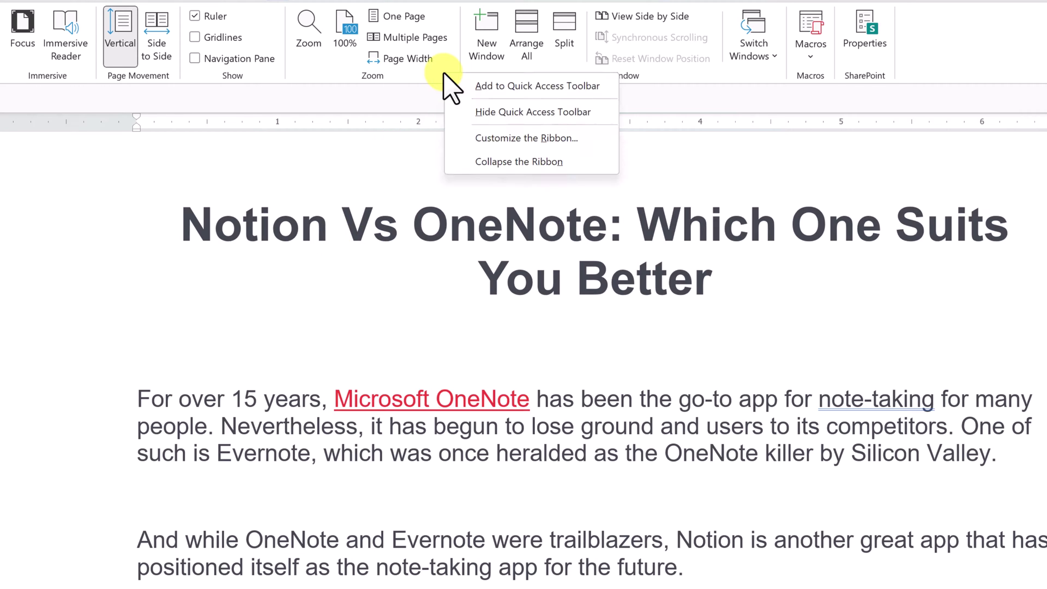
{"action": "left_click", "coordinate": [513, 141]}
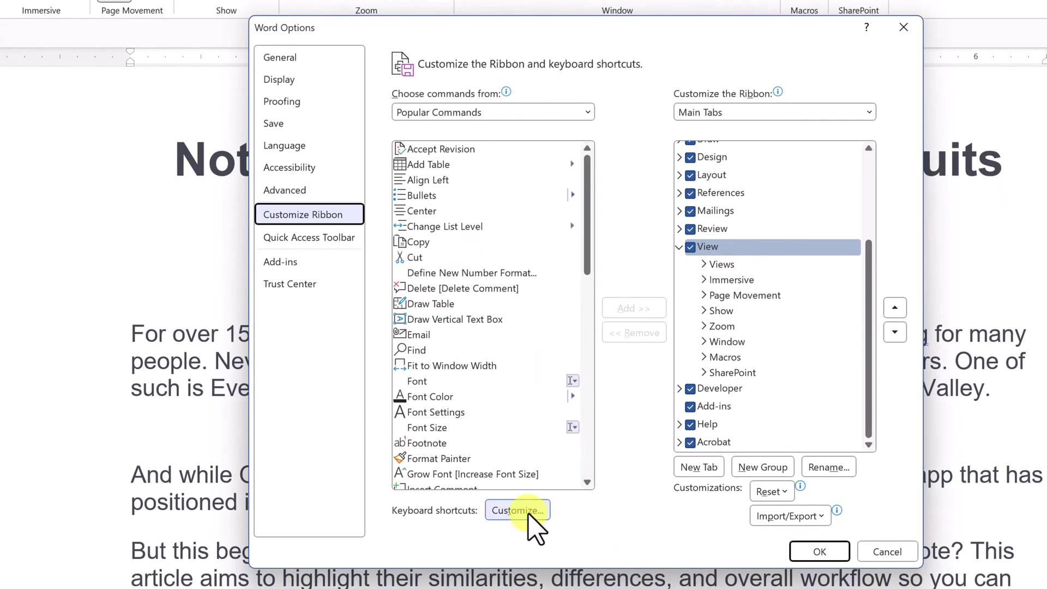
{"action": "left_click", "coordinate": [529, 514]}
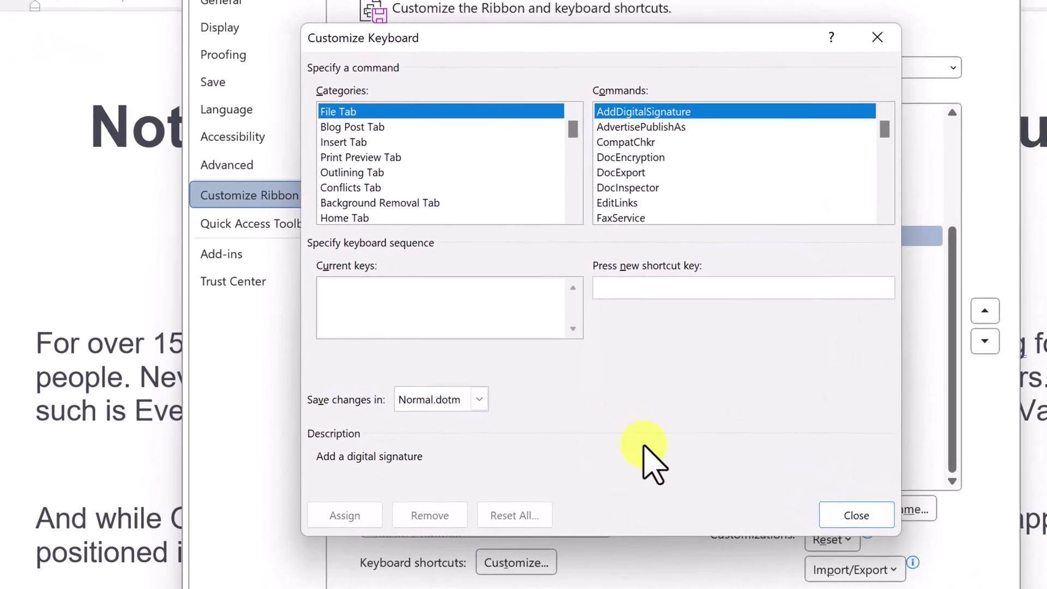
{"action": "scroll", "coordinate": [379, 178], "scroll_direction": "down", "scroll_amount": 3}
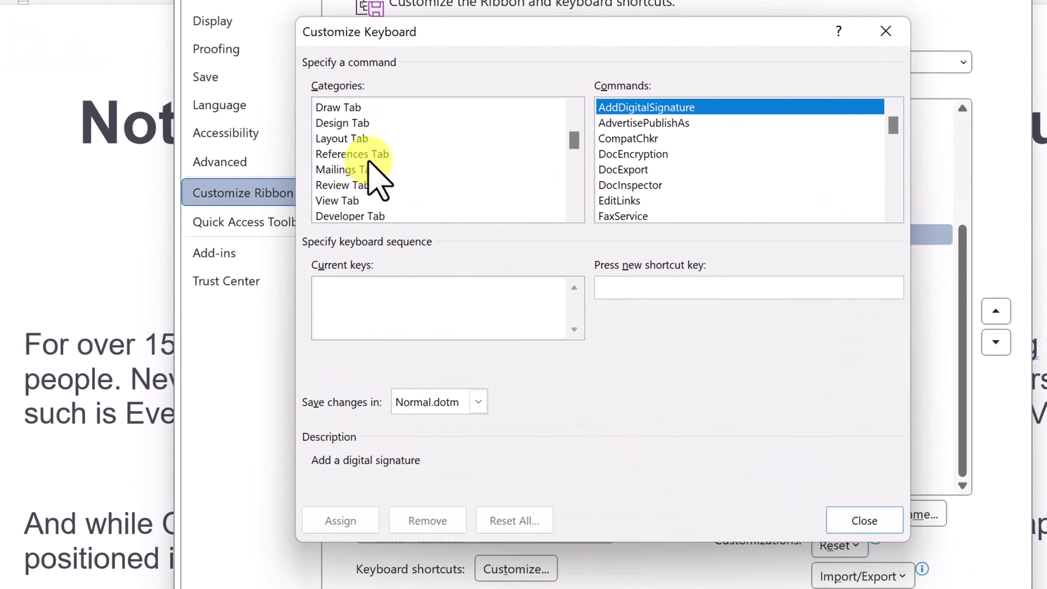
{"action": "scroll", "coordinate": [379, 177], "scroll_direction": "down", "scroll_amount": 10}
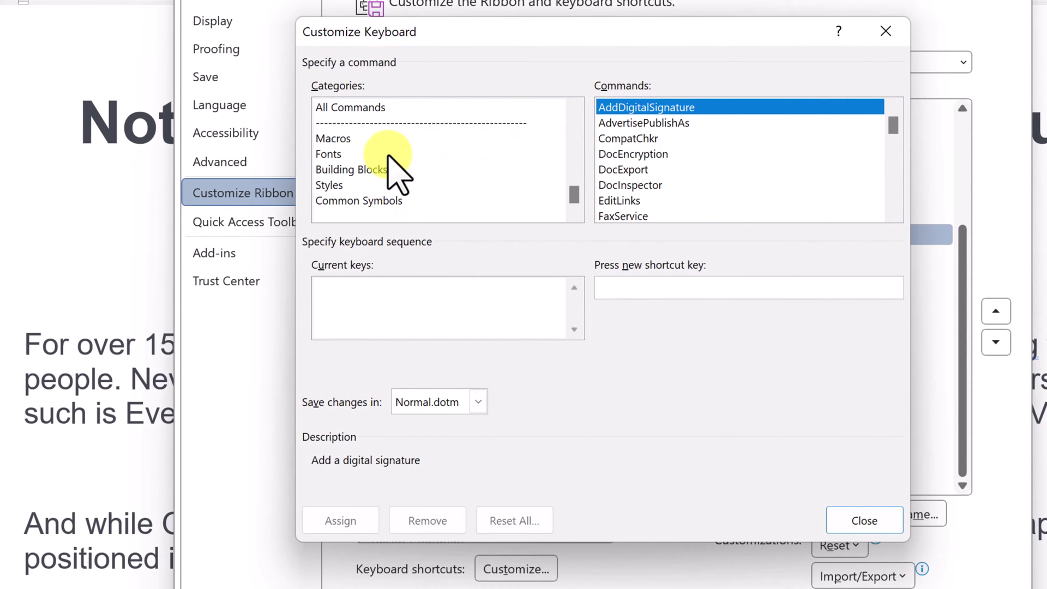
{"action": "left_click", "coordinate": [339, 139]}
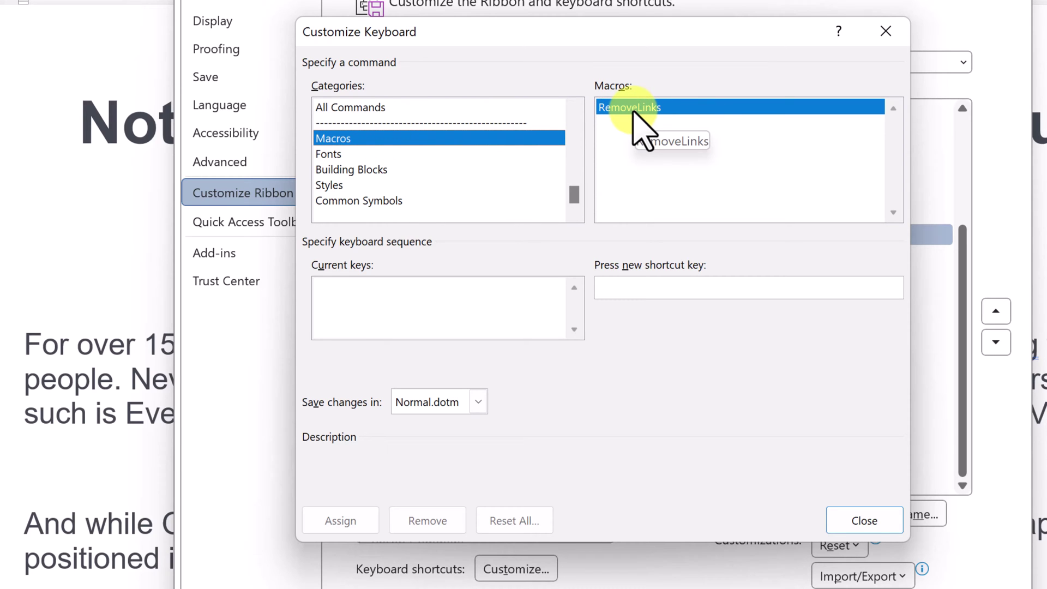
{"action": "left_click", "coordinate": [653, 288]}
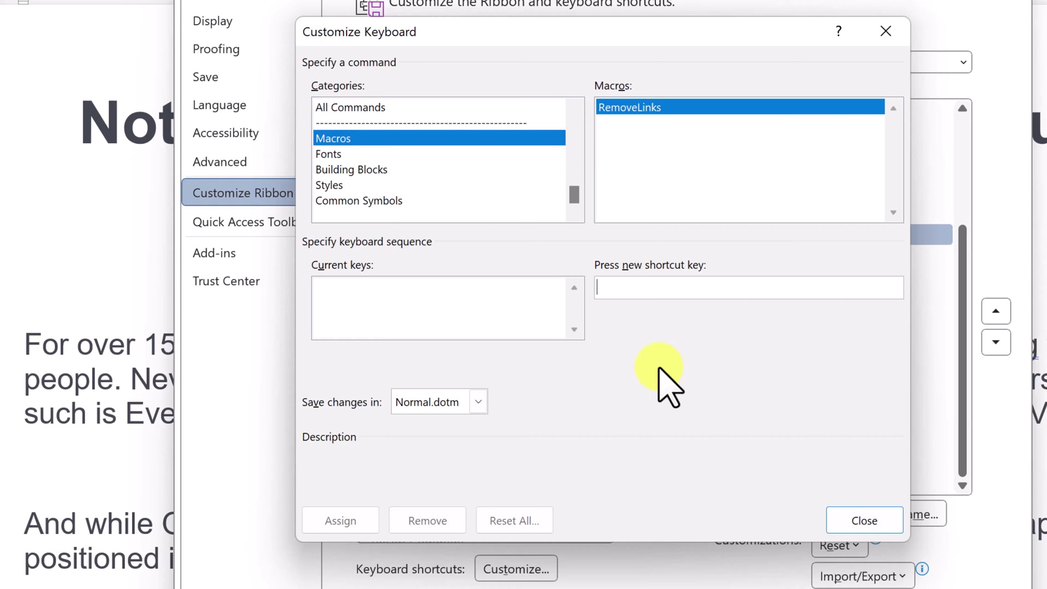
{"action": "key", "text": "ctrl+alt+shift+r"}
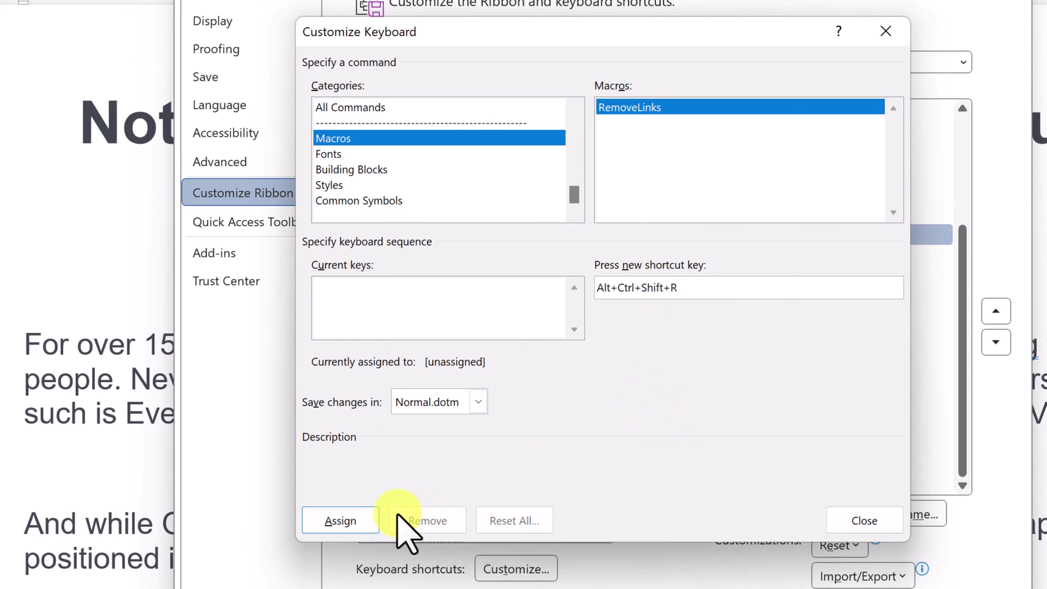
{"action": "left_click", "coordinate": [362, 521]}
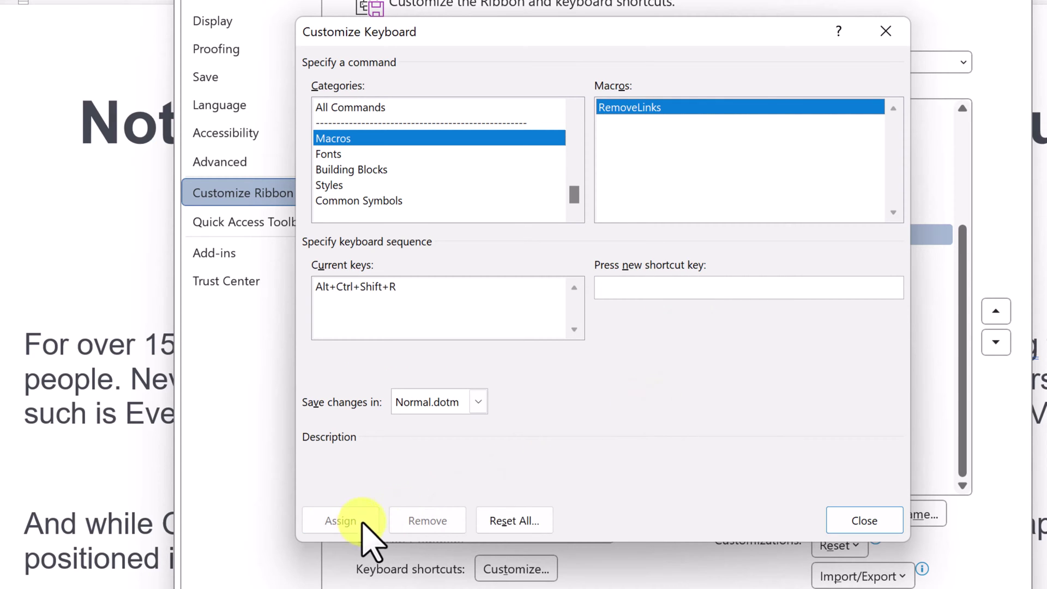
{"action": "left_click", "coordinate": [871, 523]}
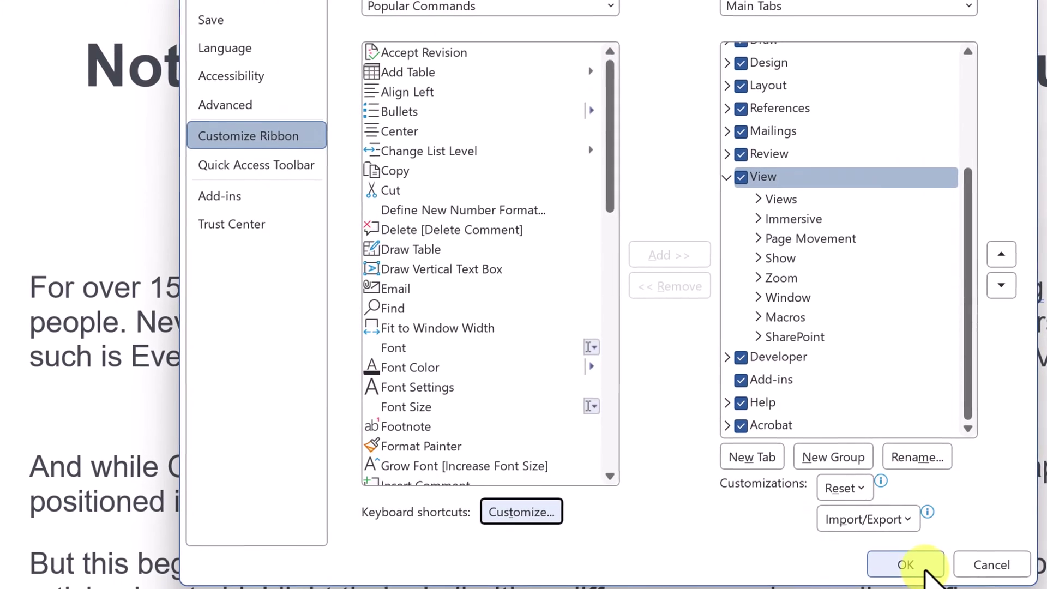
Confirm Word Options, run RemoveLinks over the whole article, and scroll to check the result.
{"action": "left_click", "coordinate": [926, 567]}
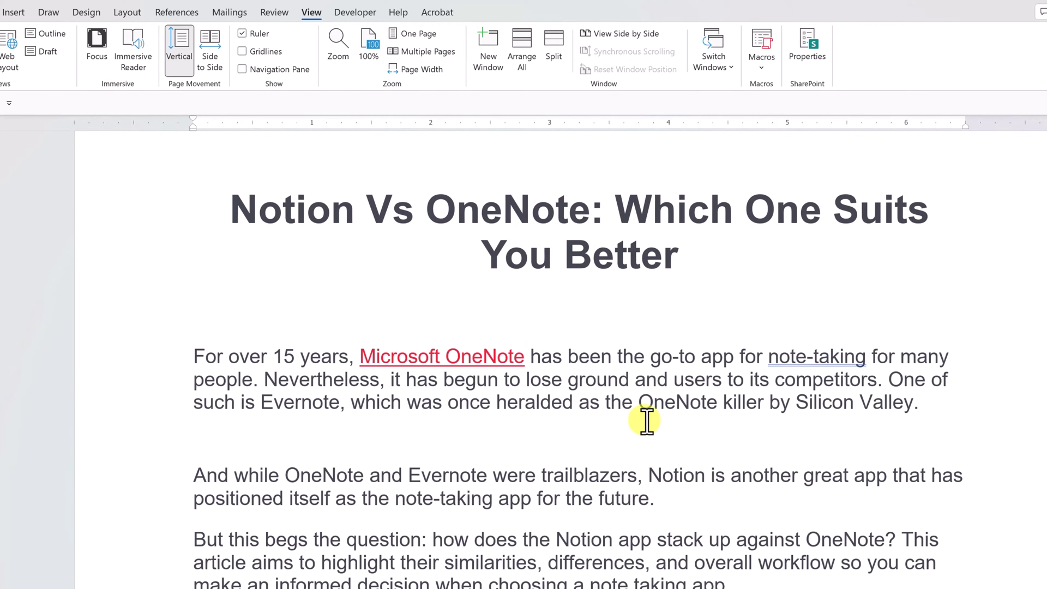
{"action": "key", "text": "ctrl+a"}
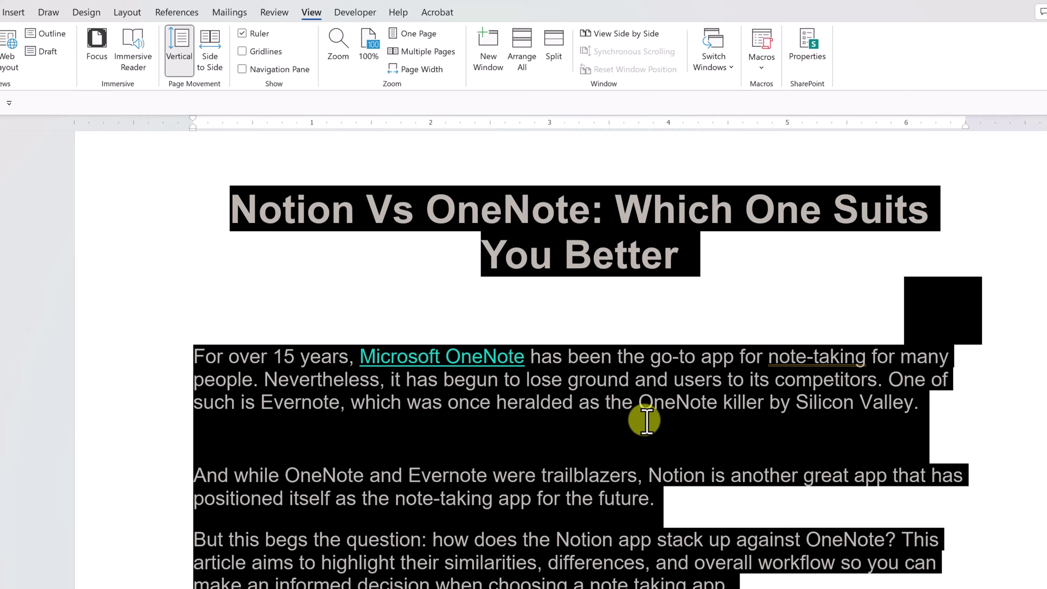
{"action": "left_click", "coordinate": [599, 402]}
{"action": "scroll", "coordinate": [565, 404], "scroll_direction": "down", "scroll_amount": 3}
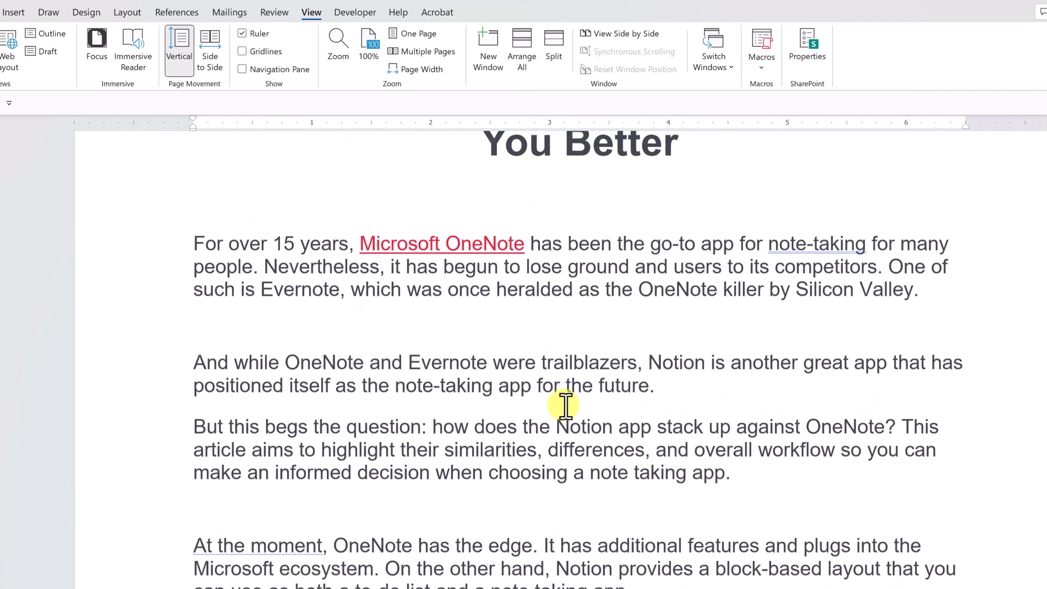
{"action": "scroll", "coordinate": [566, 405], "scroll_direction": "down", "scroll_amount": 3}
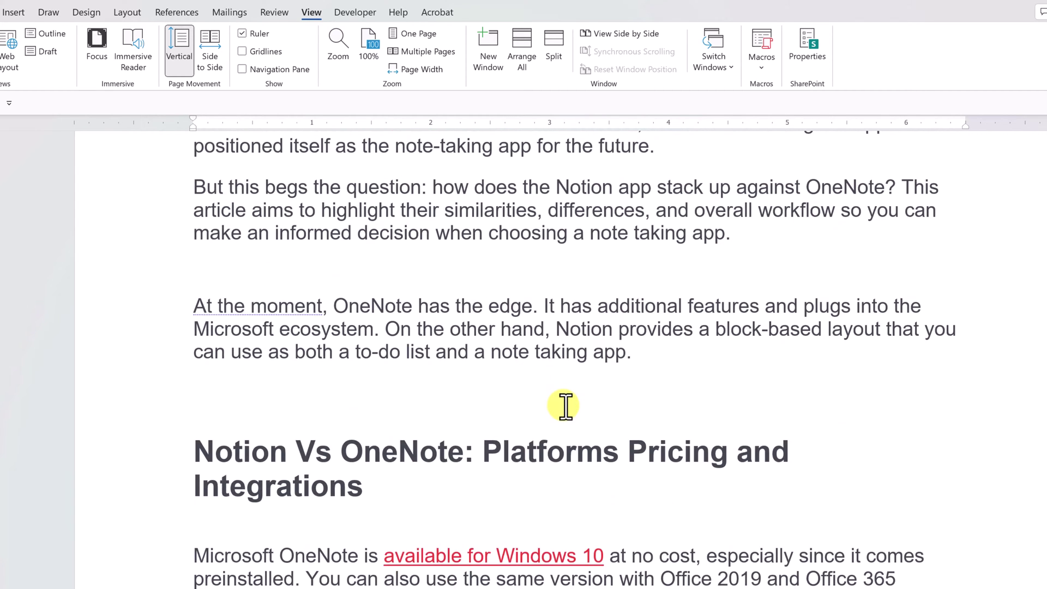
{"action": "scroll", "coordinate": [565, 407], "scroll_direction": "up", "scroll_amount": 3}
{"action": "scroll", "coordinate": [562, 405], "scroll_direction": "down", "scroll_amount": 5}
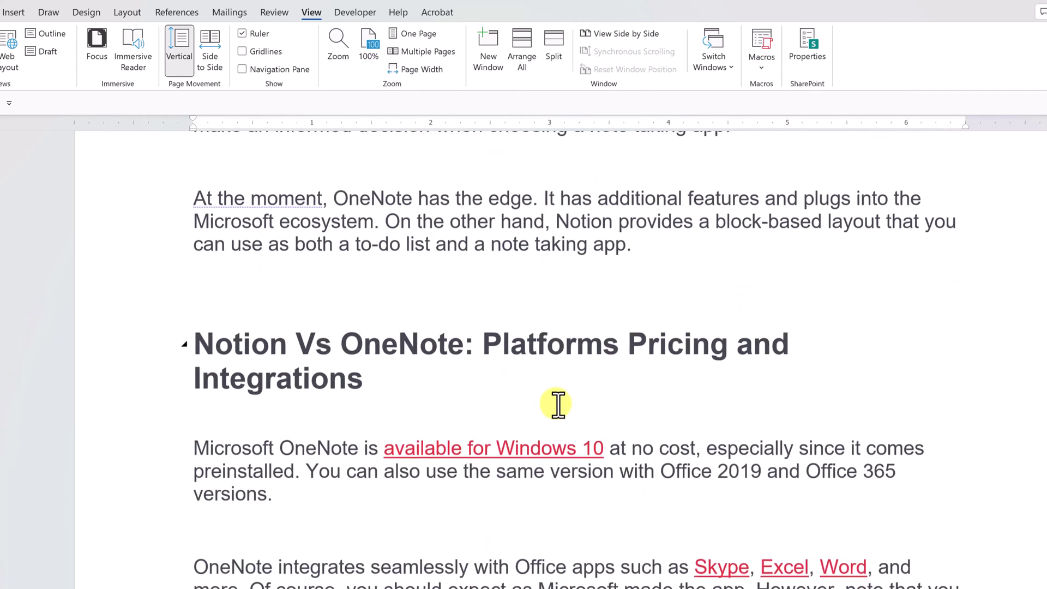
{"action": "scroll", "coordinate": [558, 403], "scroll_direction": "up", "scroll_amount": 8}
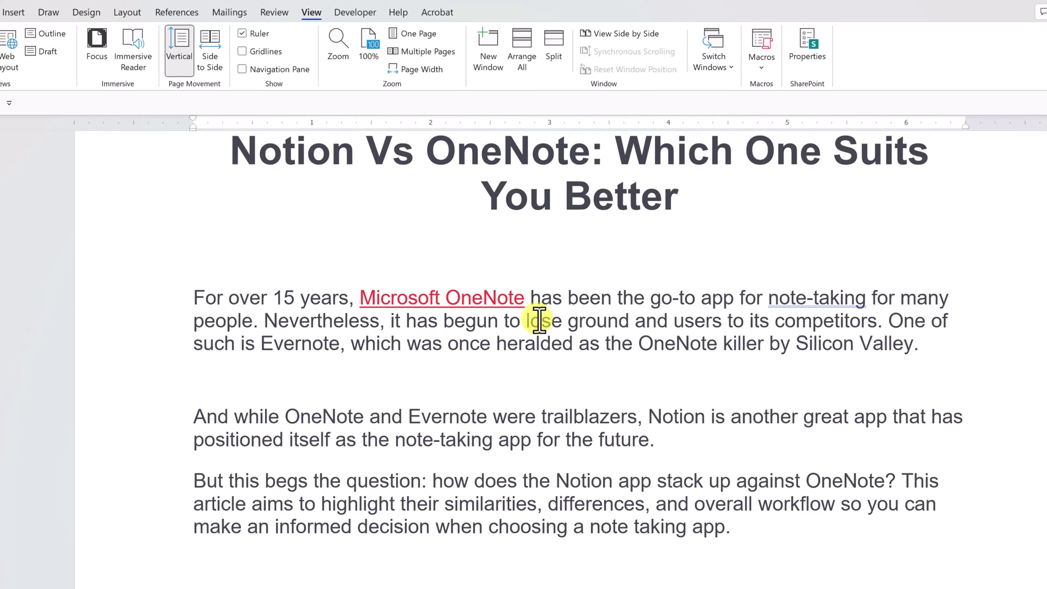
Open Find and Replace with its extra search options, moved clear of the article text.
{"action": "left_click", "coordinate": [366, 300]}
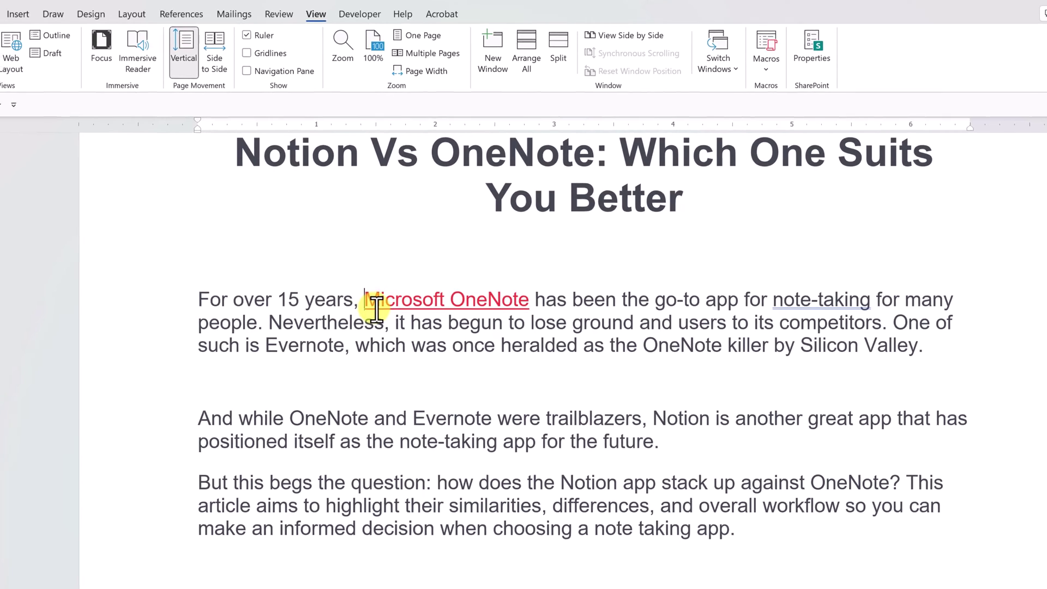
{"action": "left_click", "coordinate": [59, 43]}
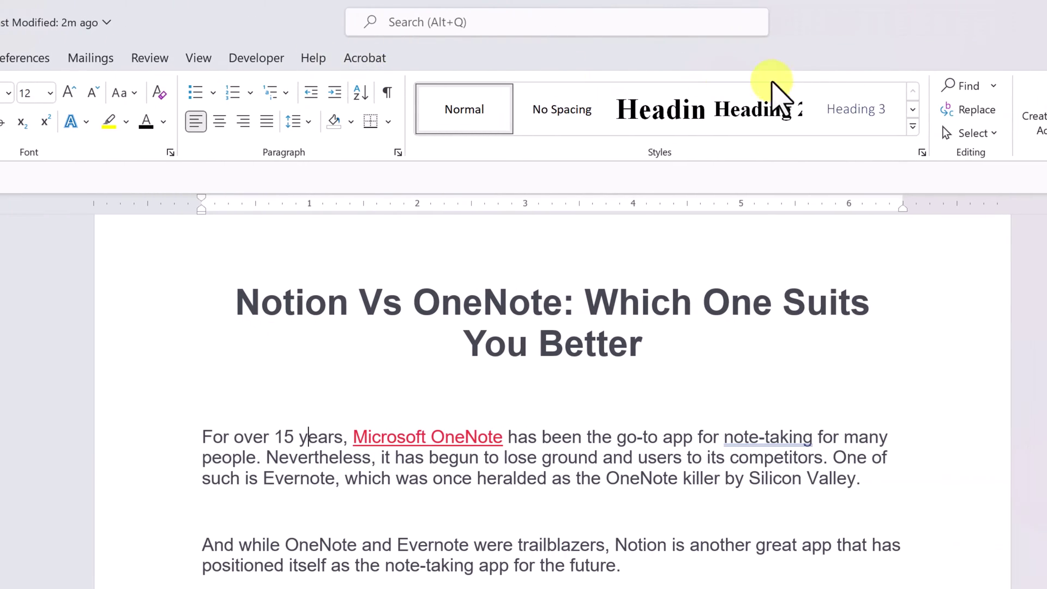
{"action": "left_click", "coordinate": [970, 110]}
{"action": "left_click_drag", "start_coordinate": [693, 176], "coordinate": [562, 209]}
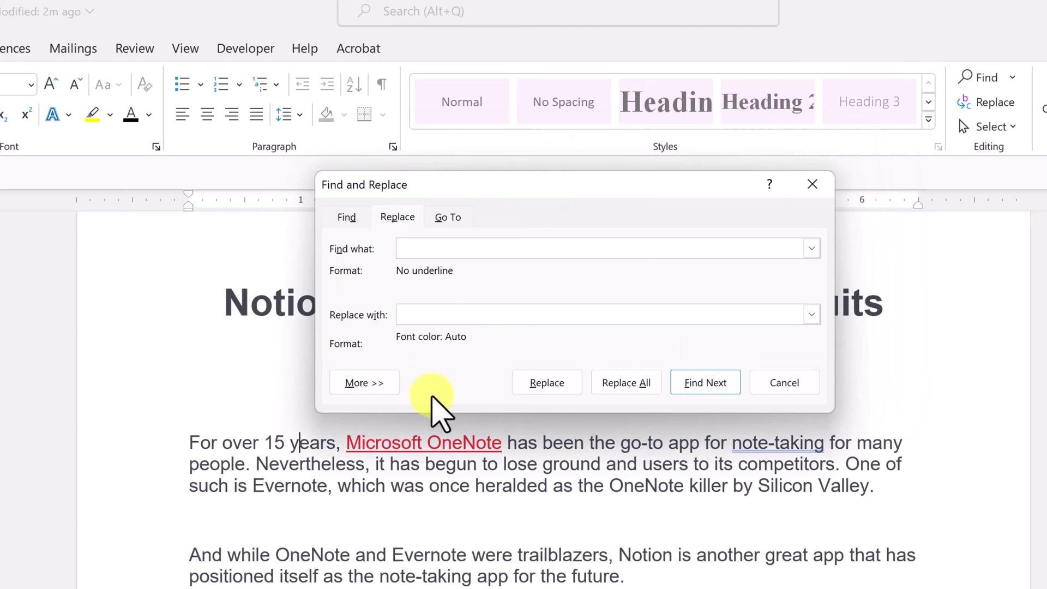
{"action": "left_click", "coordinate": [373, 386]}
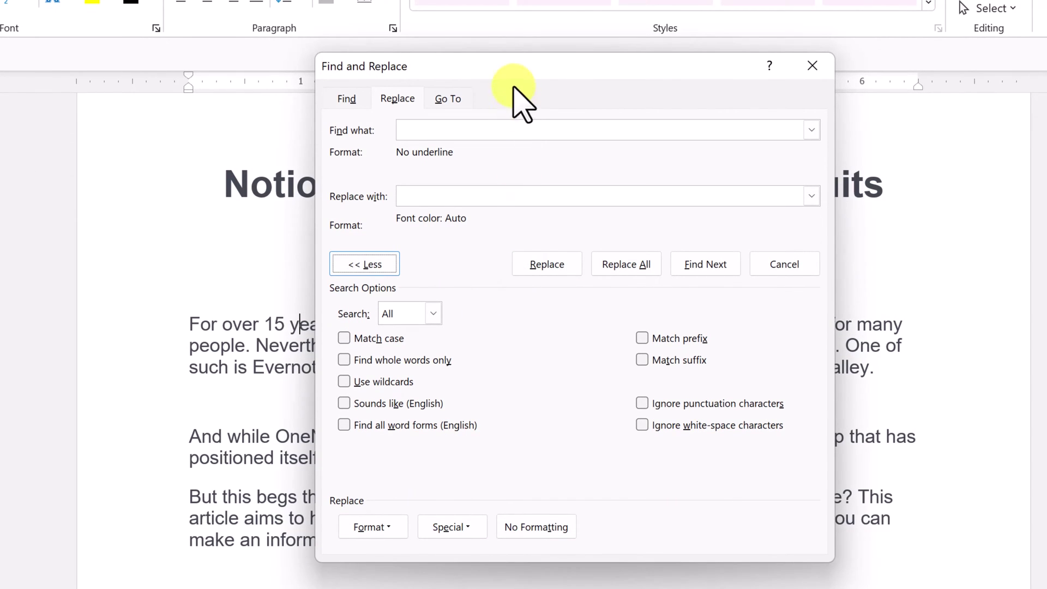
{"action": "left_click_drag", "start_coordinate": [510, 73], "coordinate": [723, 106]}
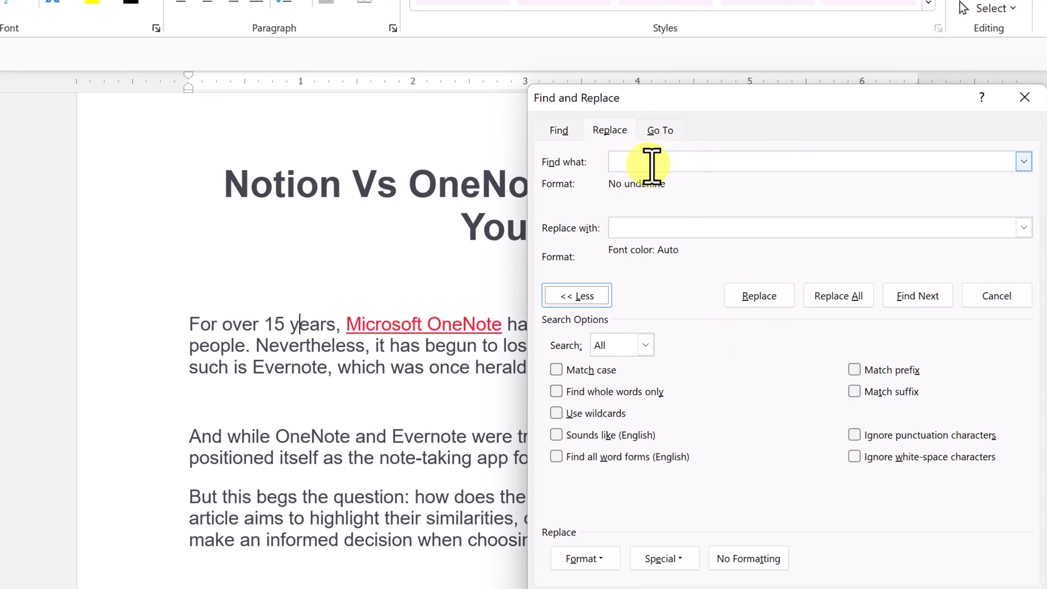
Set the Find what format to single-line underlined text.
{"action": "left_click", "coordinate": [649, 163]}
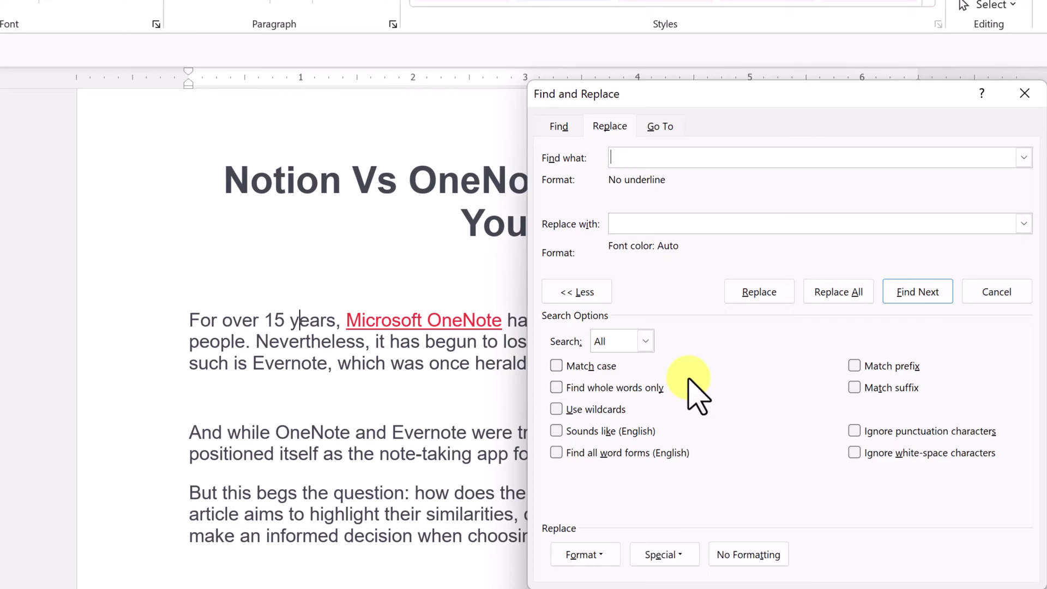
{"action": "left_click", "coordinate": [600, 503]}
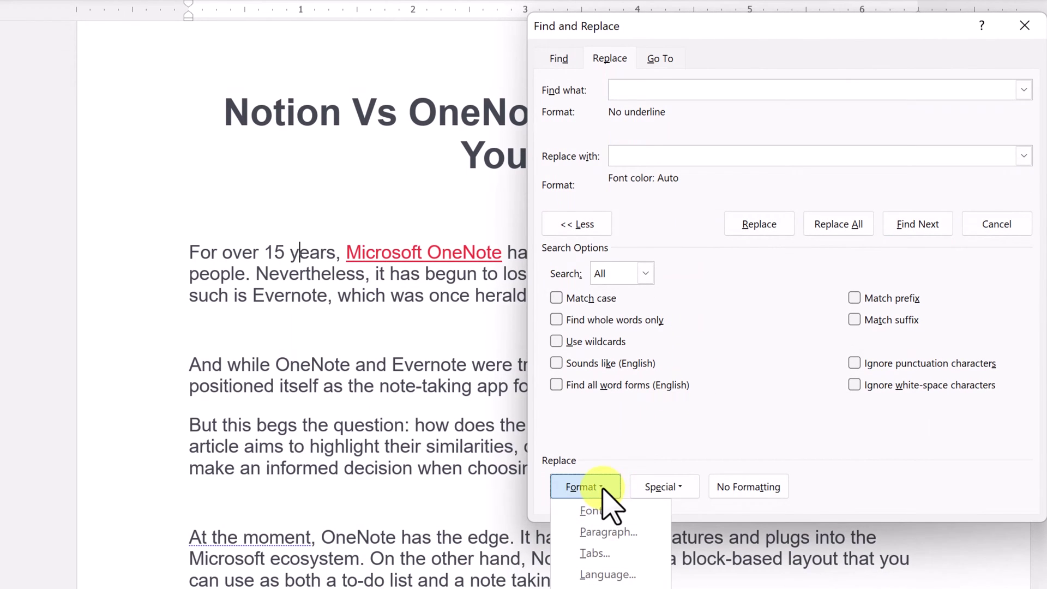
{"action": "left_click", "coordinate": [599, 511]}
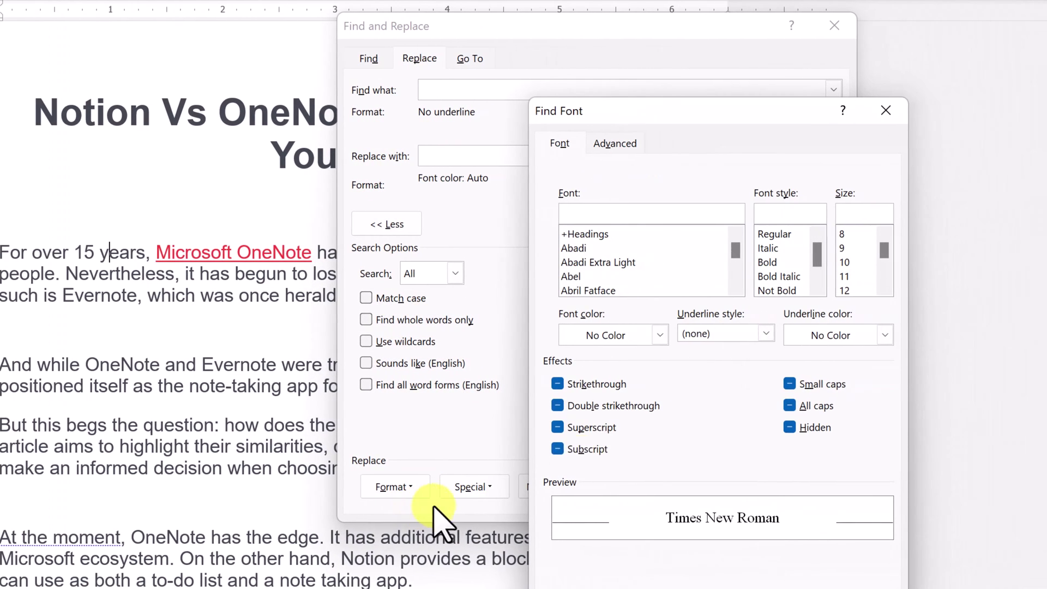
{"action": "left_click", "coordinate": [703, 333]}
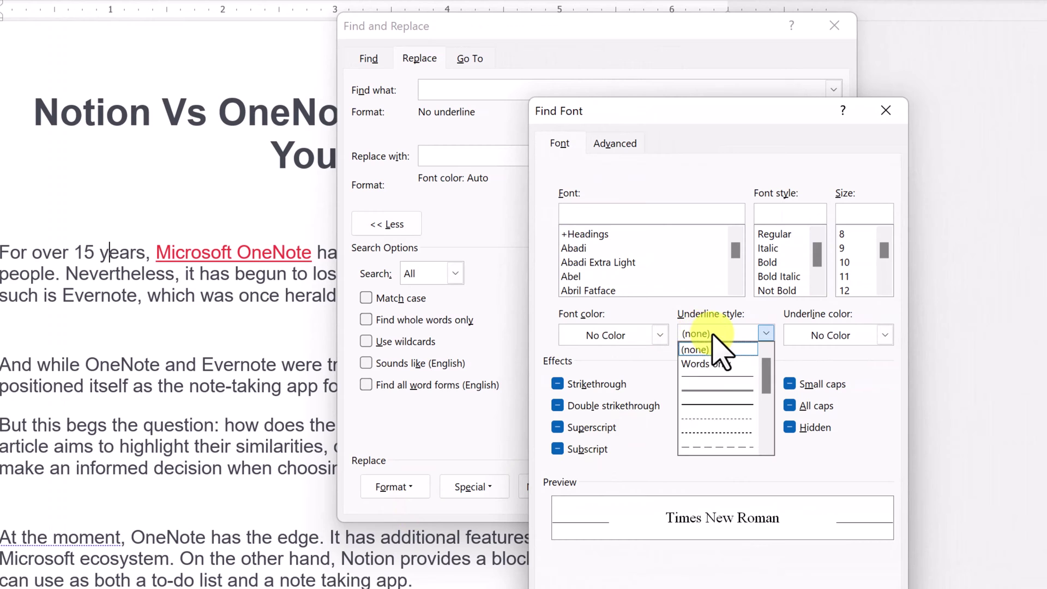
{"action": "left_click", "coordinate": [717, 377]}
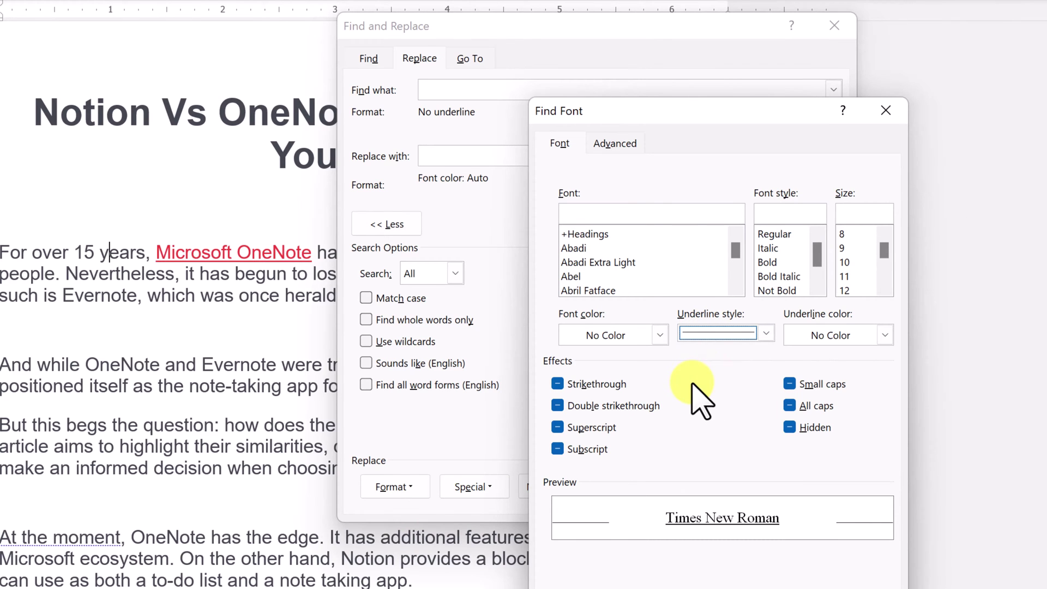
{"action": "left_click", "coordinate": [791, 573]}
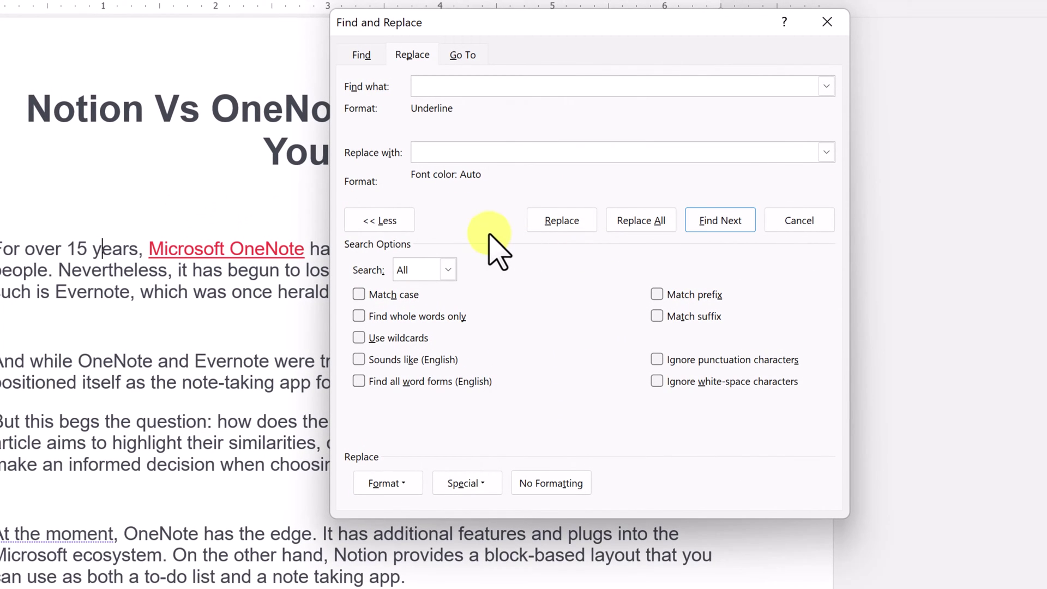
Set the Replace with format to no underline and Automatic font colour.
{"action": "left_click", "coordinate": [505, 161]}
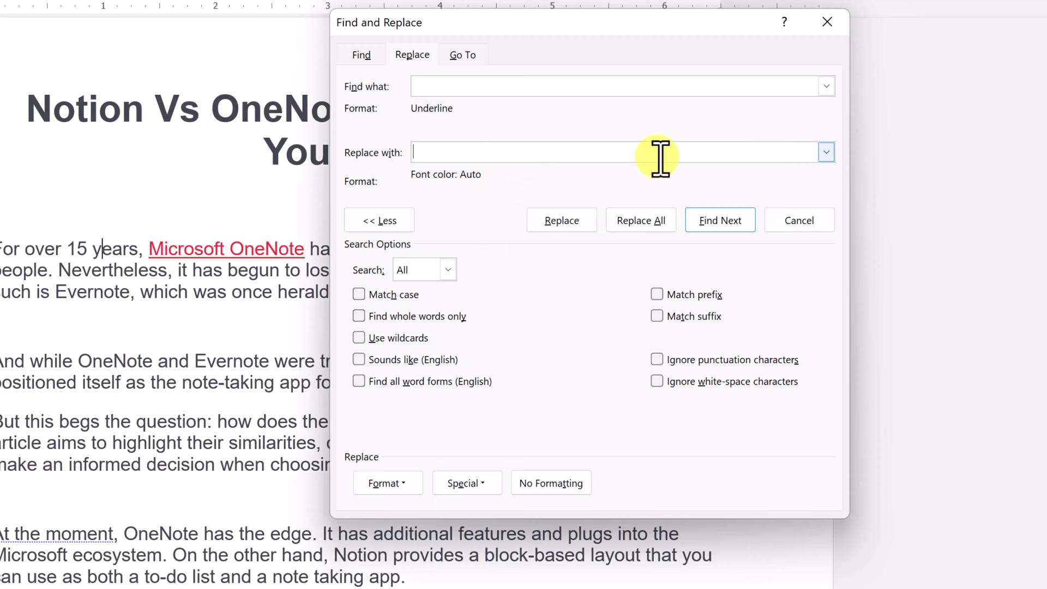
{"action": "left_click", "coordinate": [826, 153]}
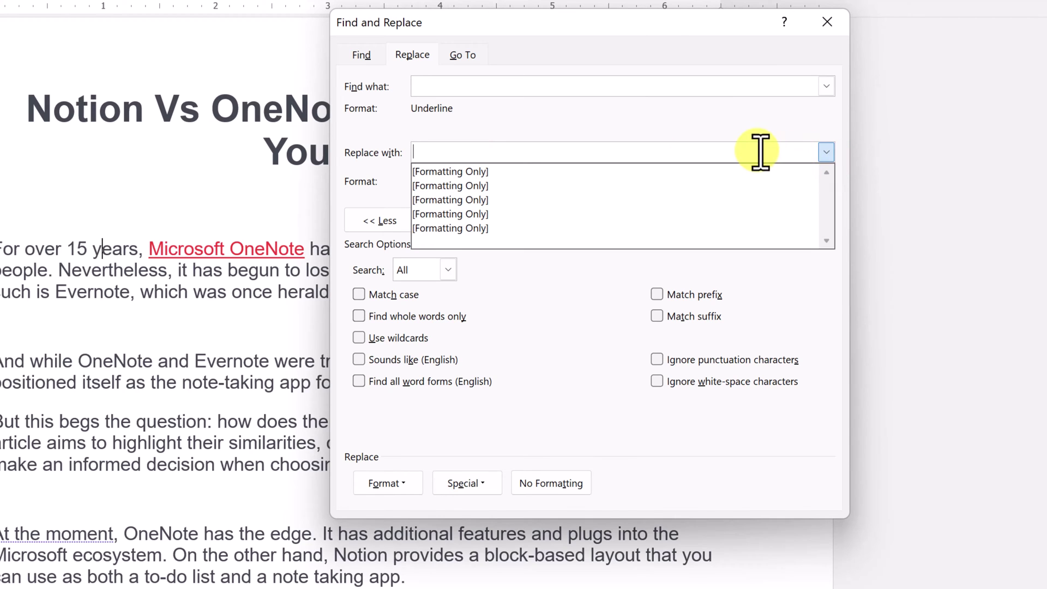
{"action": "left_click", "coordinate": [709, 186]}
{"action": "left_click", "coordinate": [400, 484]}
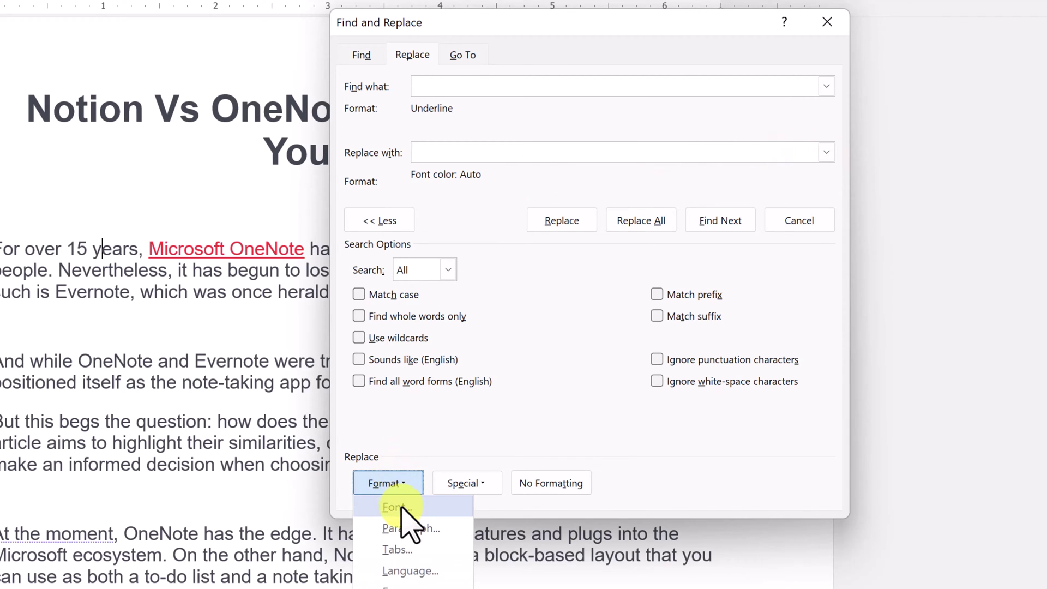
{"action": "left_click", "coordinate": [401, 507]}
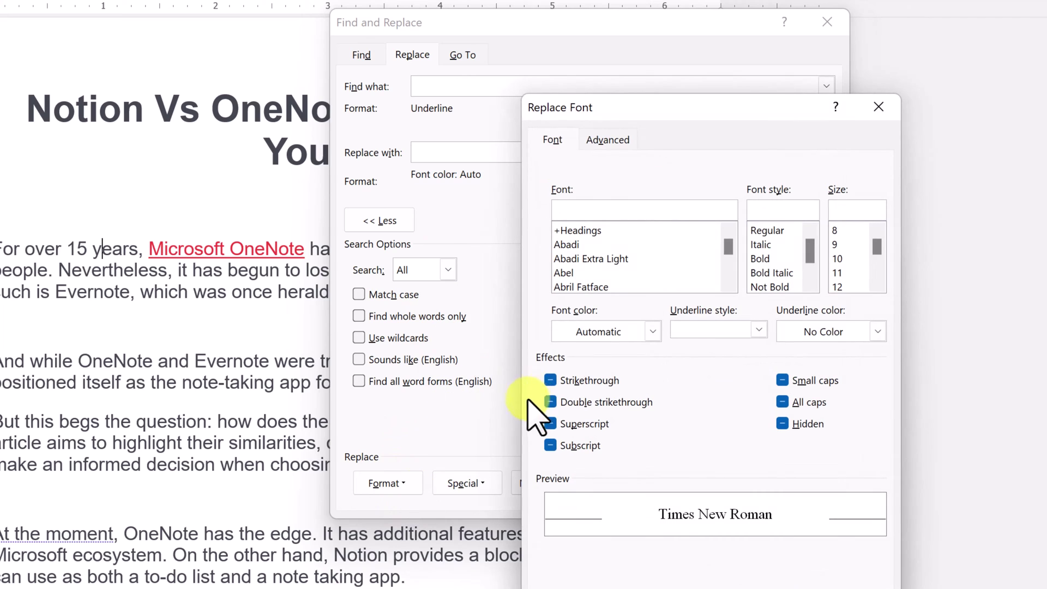
{"action": "left_click", "coordinate": [759, 330]}
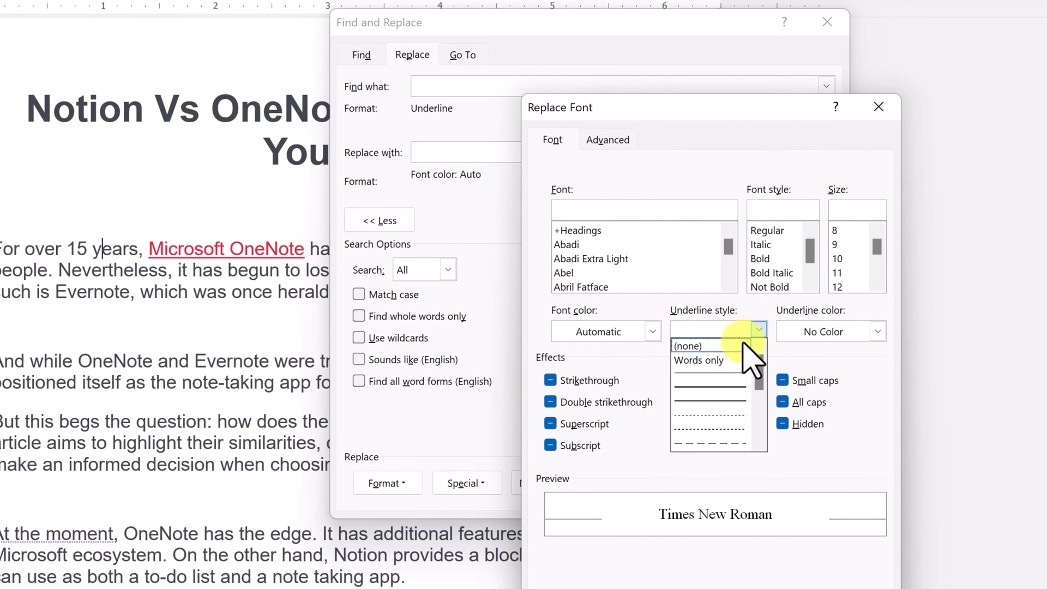
{"action": "left_click", "coordinate": [709, 345]}
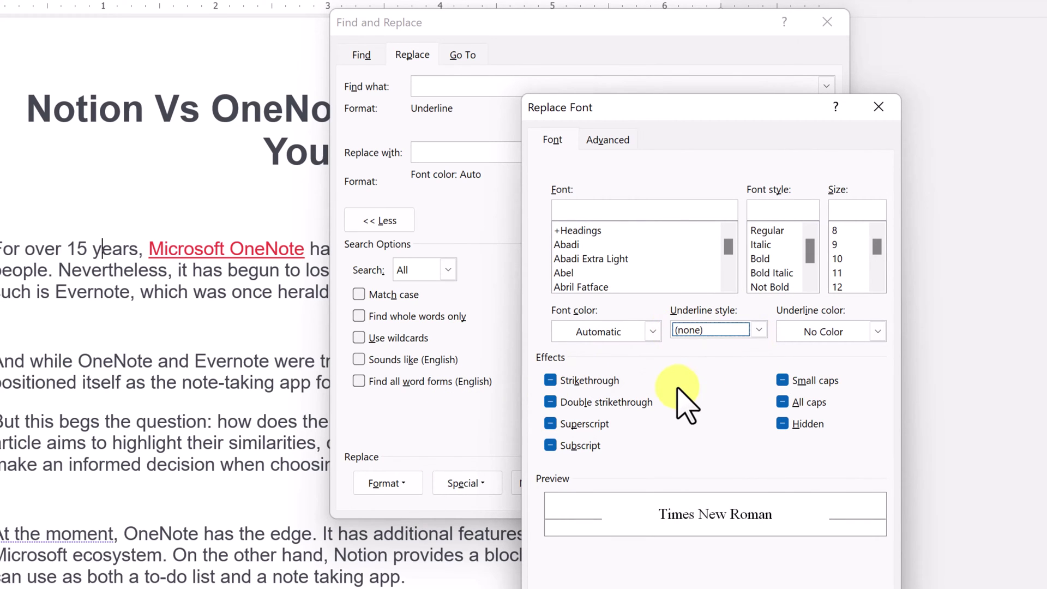
{"action": "left_click", "coordinate": [649, 331]}
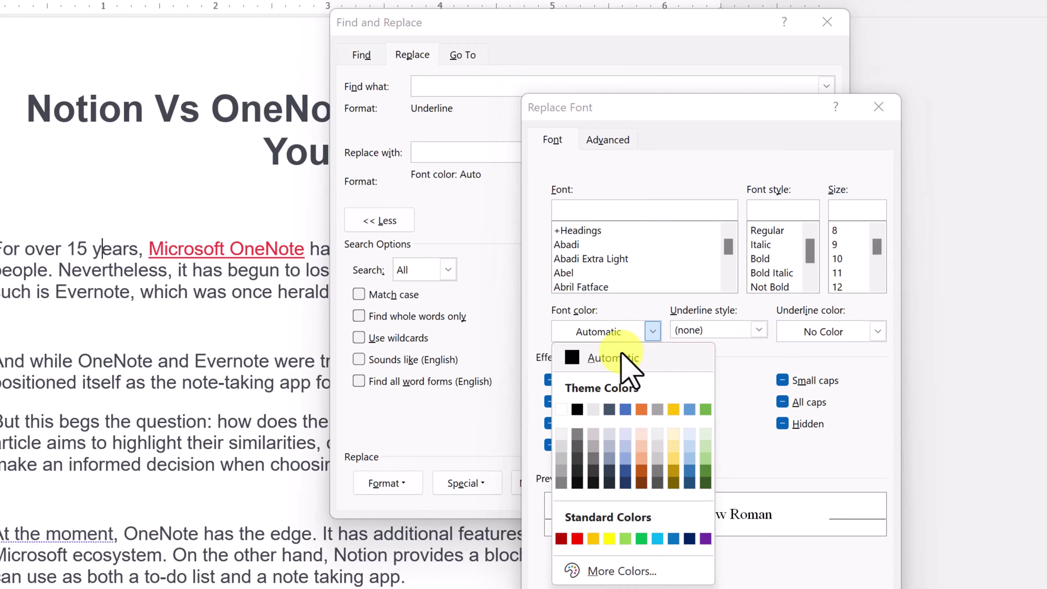
{"action": "left_click", "coordinate": [577, 370]}
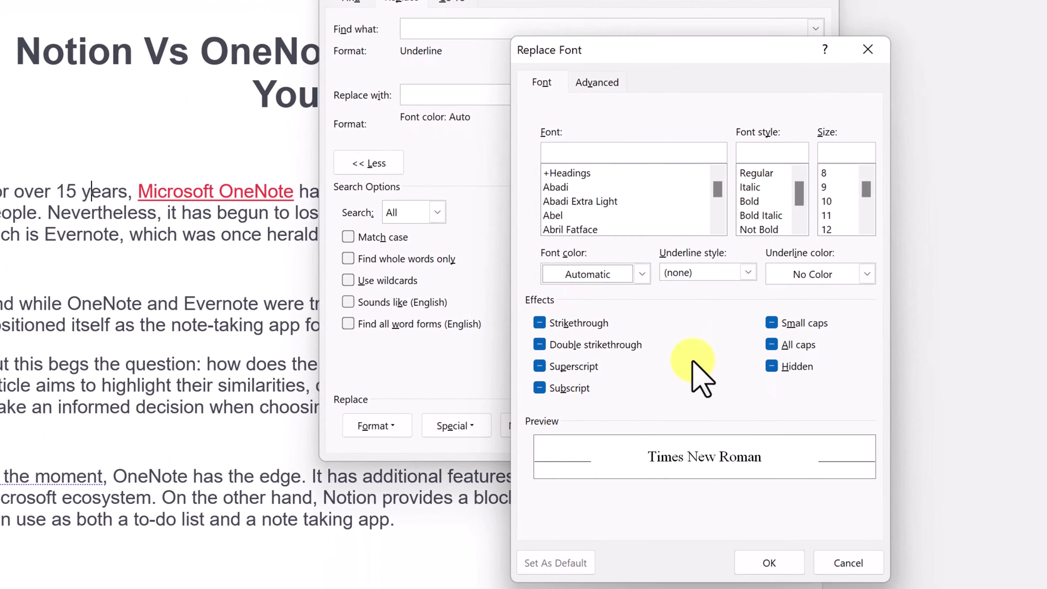
{"action": "left_click", "coordinate": [770, 564]}
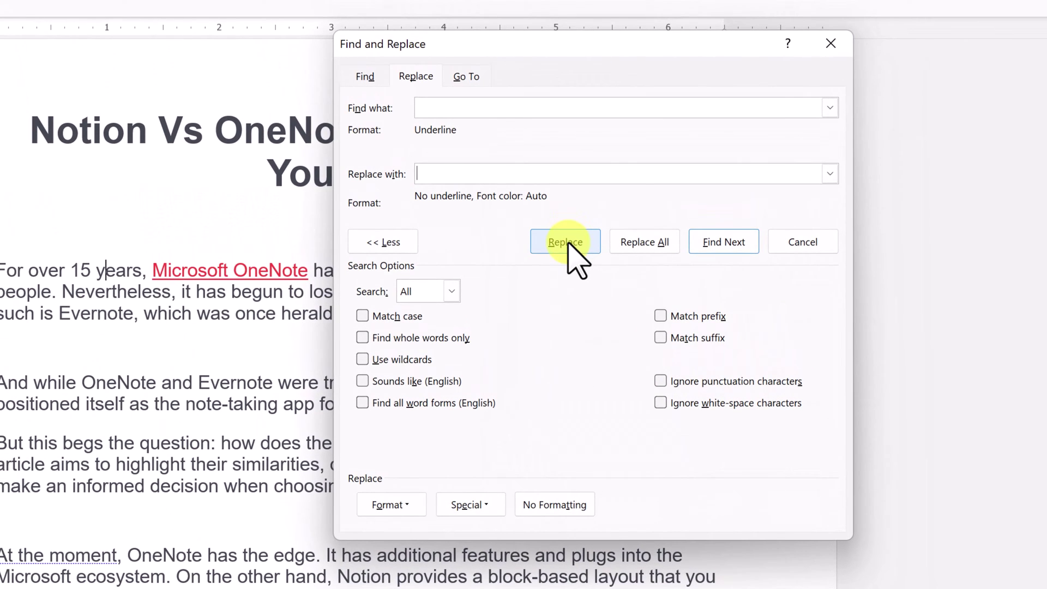
Replace the underlined matches, finishing with Replace All, and dismiss the completion message.
{"action": "left_click", "coordinate": [567, 243]}
{"action": "left_click", "coordinate": [567, 242]}
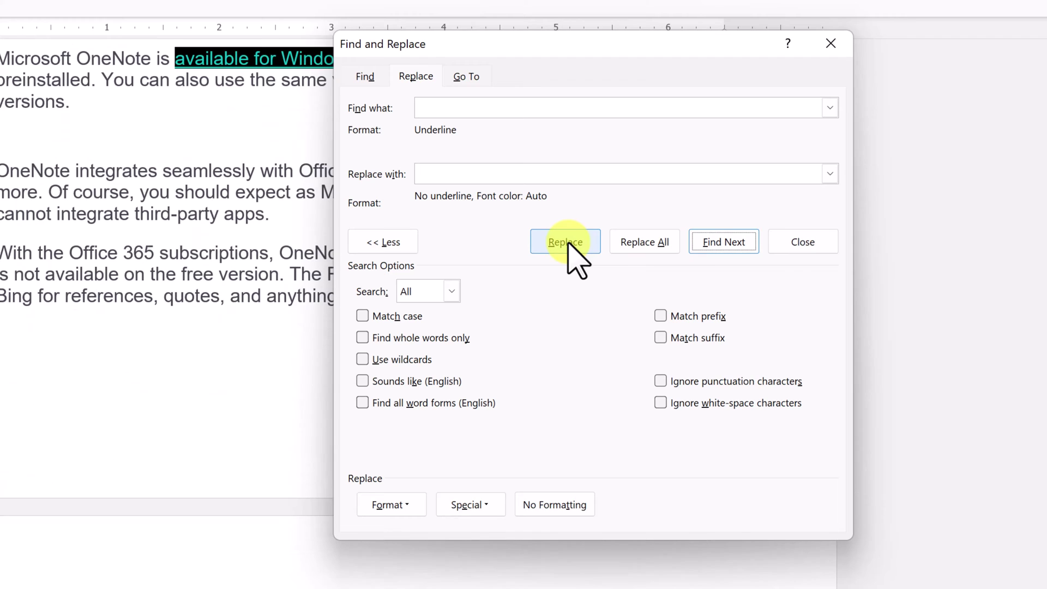
{"action": "left_click", "coordinate": [704, 245]}
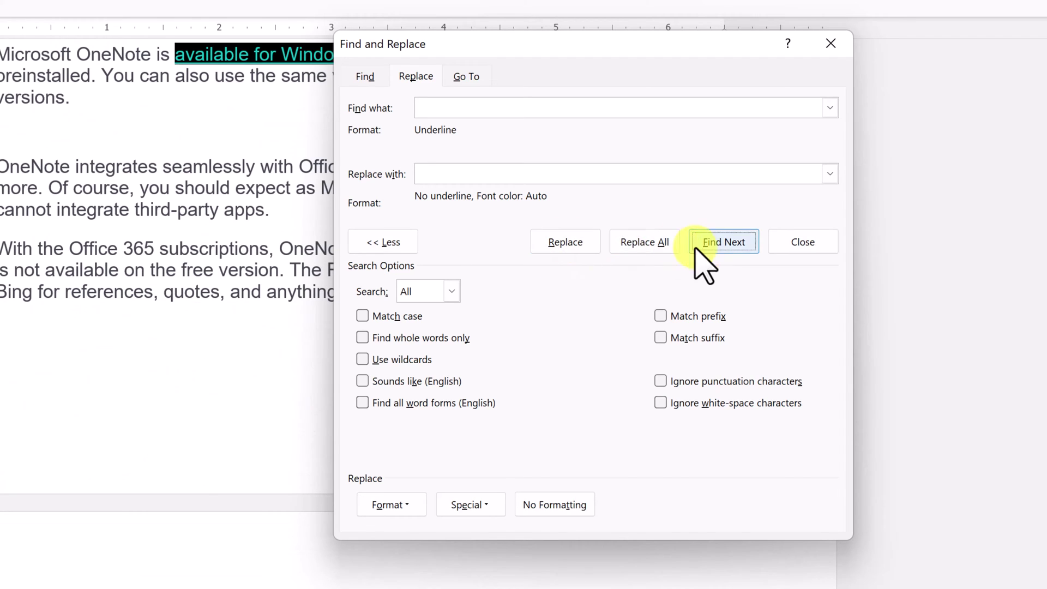
{"action": "left_click", "coordinate": [644, 242]}
{"action": "left_click", "coordinate": [363, 365]}
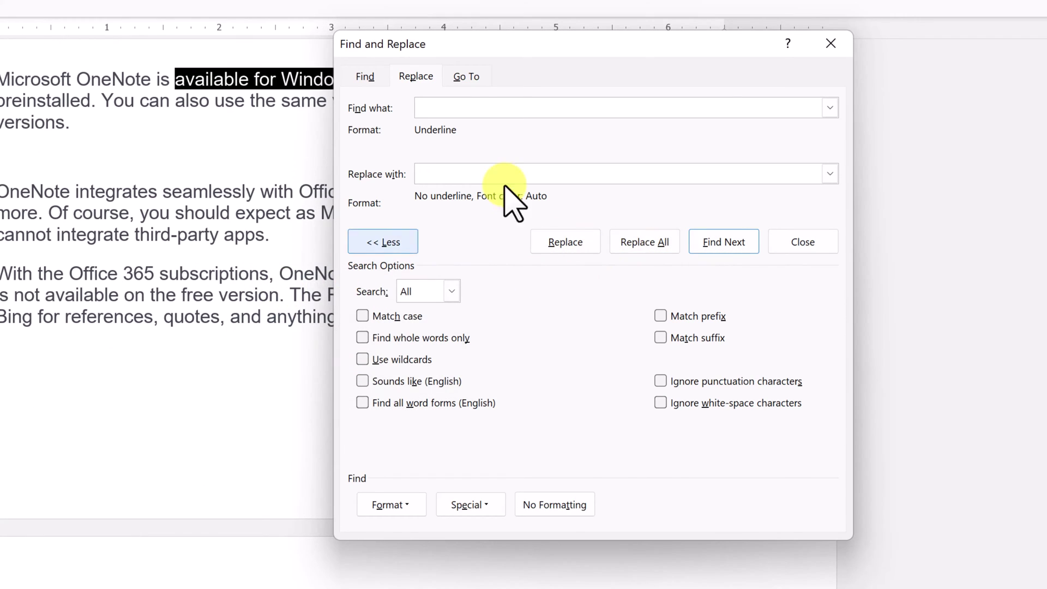
{"action": "left_click", "coordinate": [831, 43]}
{"action": "left_click", "coordinate": [346, 174]}
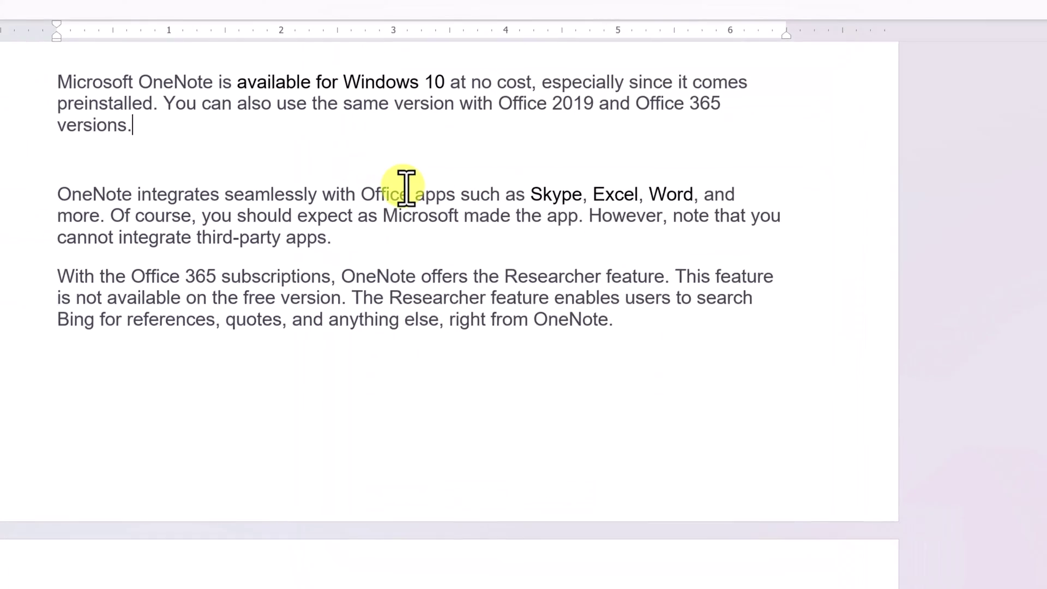
{"action": "scroll", "coordinate": [346, 180], "scroll_direction": "up", "scroll_amount": 6}
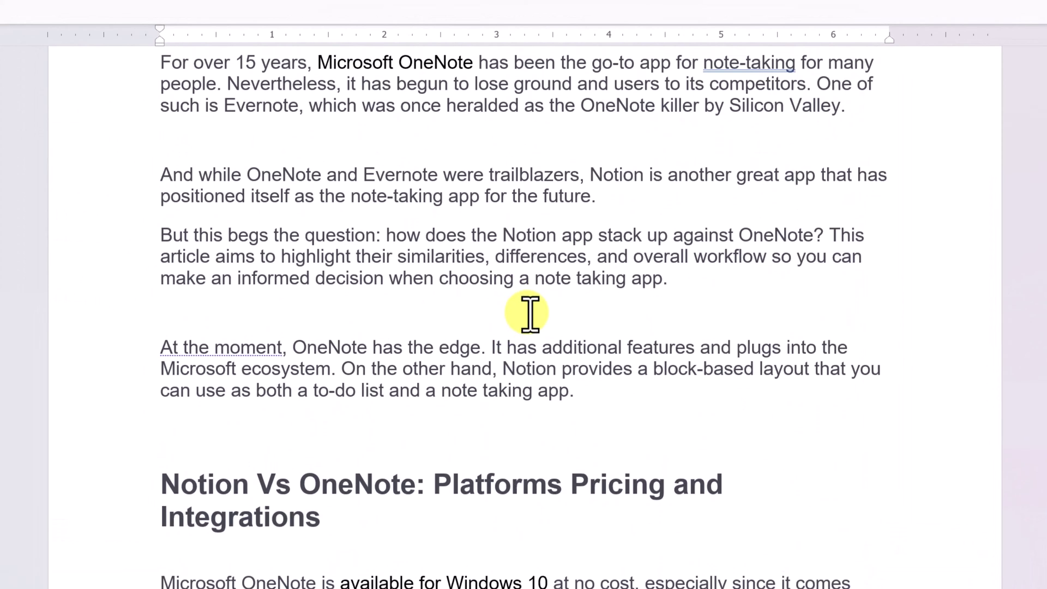
{"action": "scroll", "coordinate": [516, 239], "scroll_direction": "up", "scroll_amount": 4}
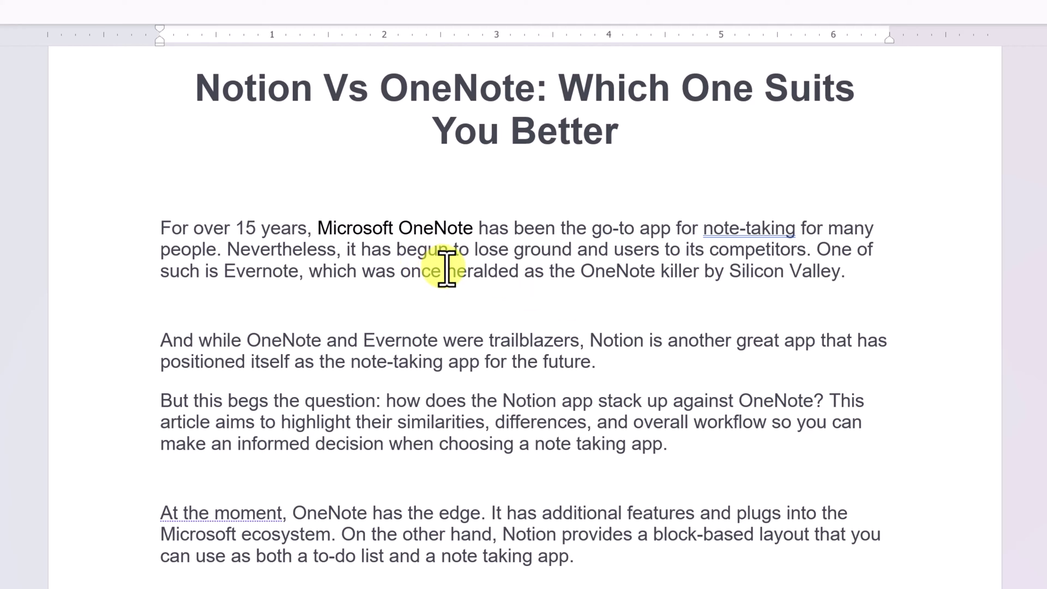
{"action": "scroll", "coordinate": [456, 274], "scroll_direction": "down", "scroll_amount": 1}
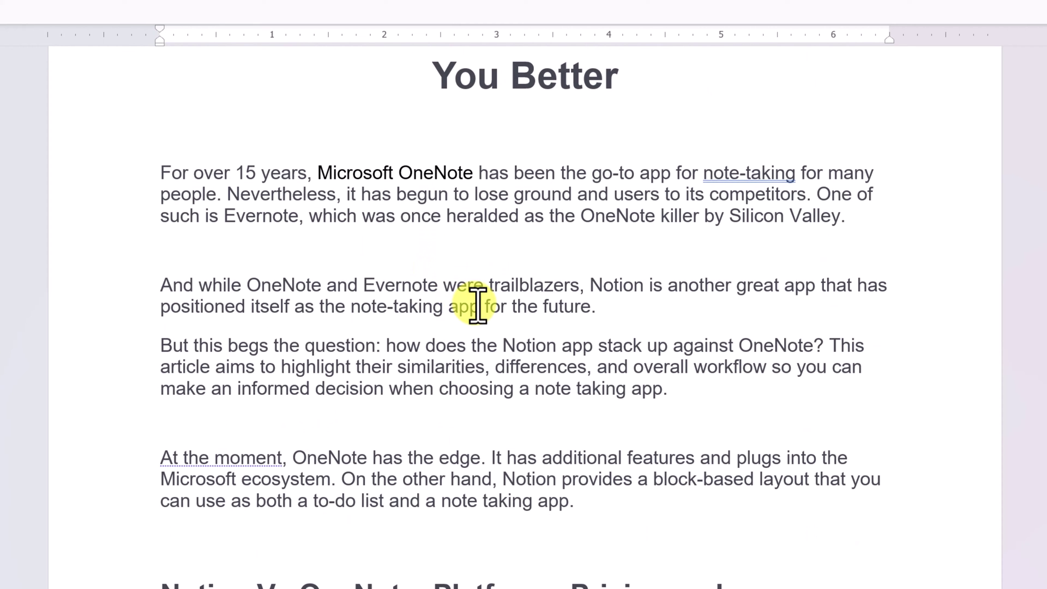